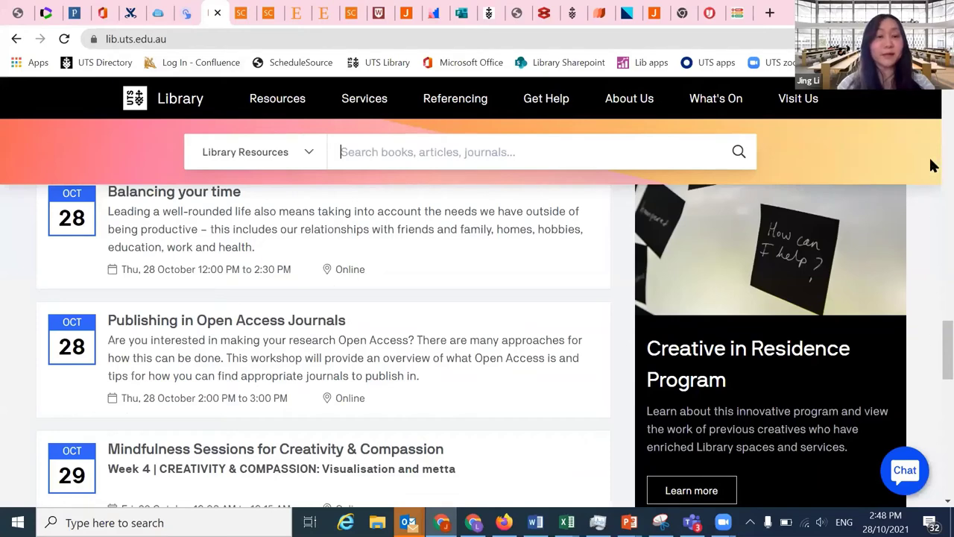
Step: Open the library's database directory and list the databases in the Publishing + Metrics category
scroll(930, 165, up, 10)
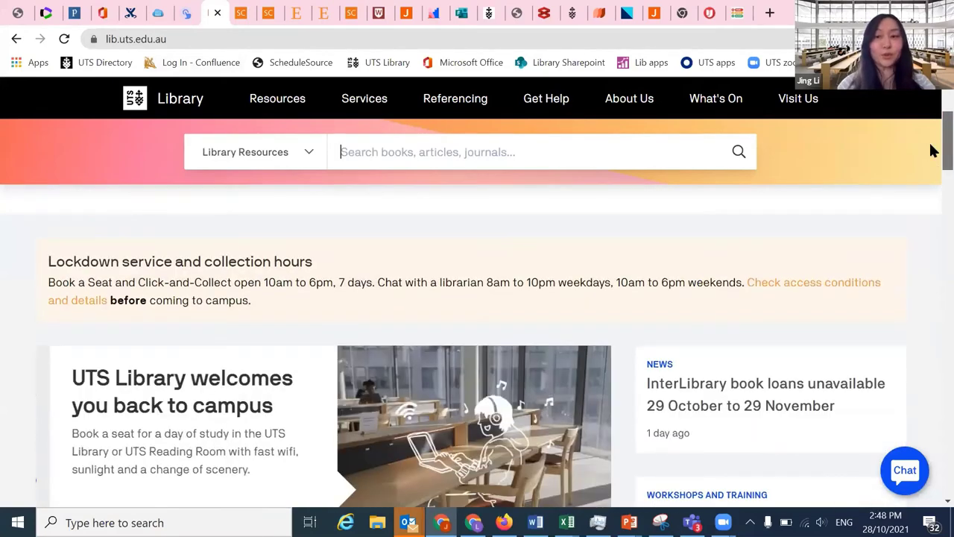
scroll(931, 134, up, 3)
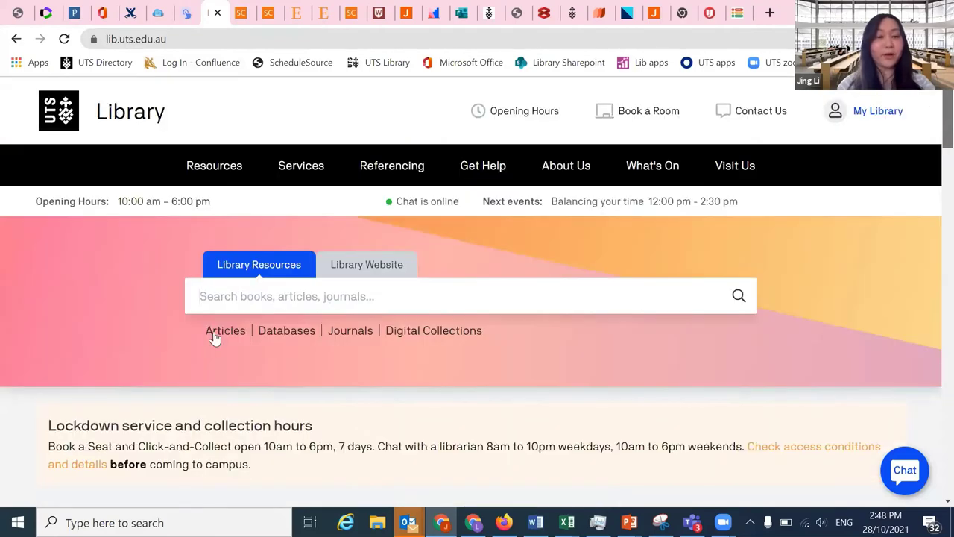
click(286, 333)
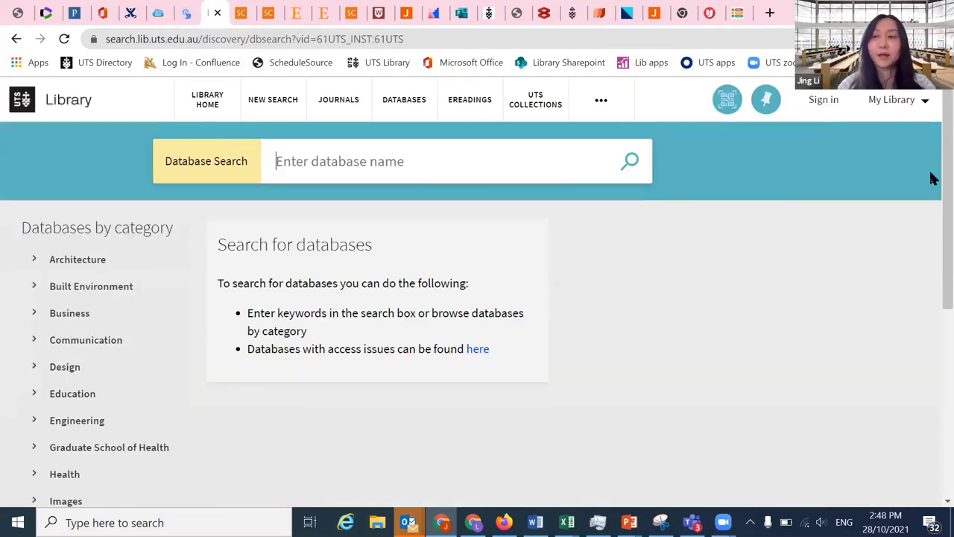
scroll(930, 185, down, 5)
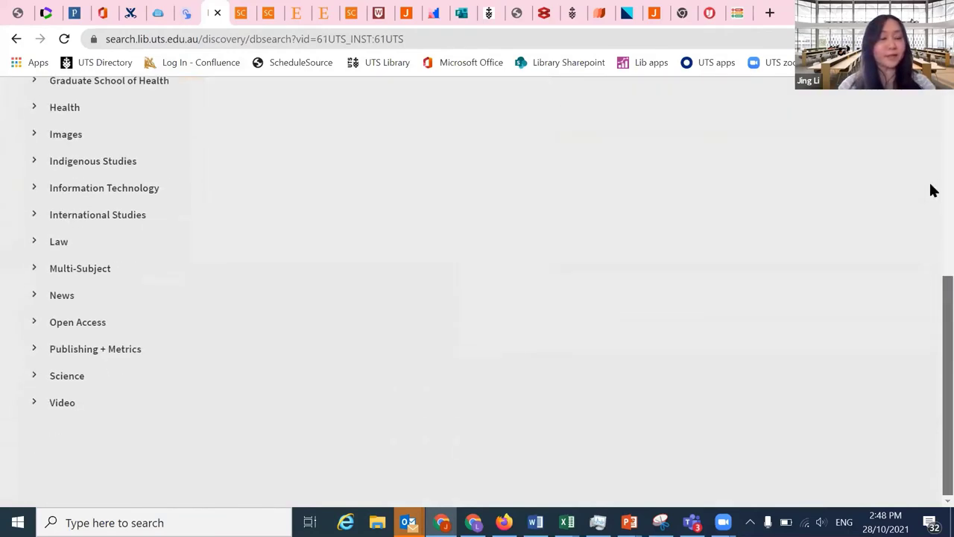
click(79, 350)
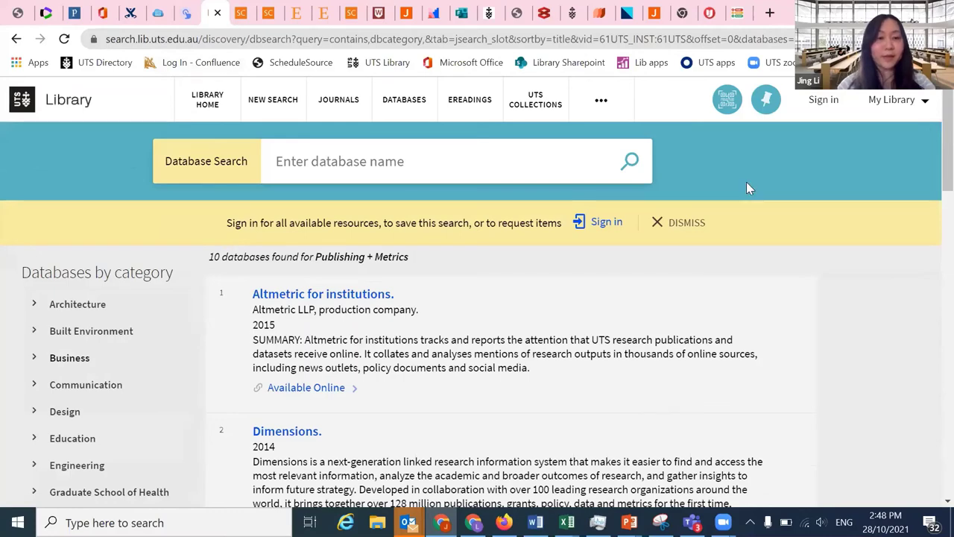
Step: Open the Scopus record from the category's databases and follow its online access link to Scopus
scroll(67, 445, down, 3)
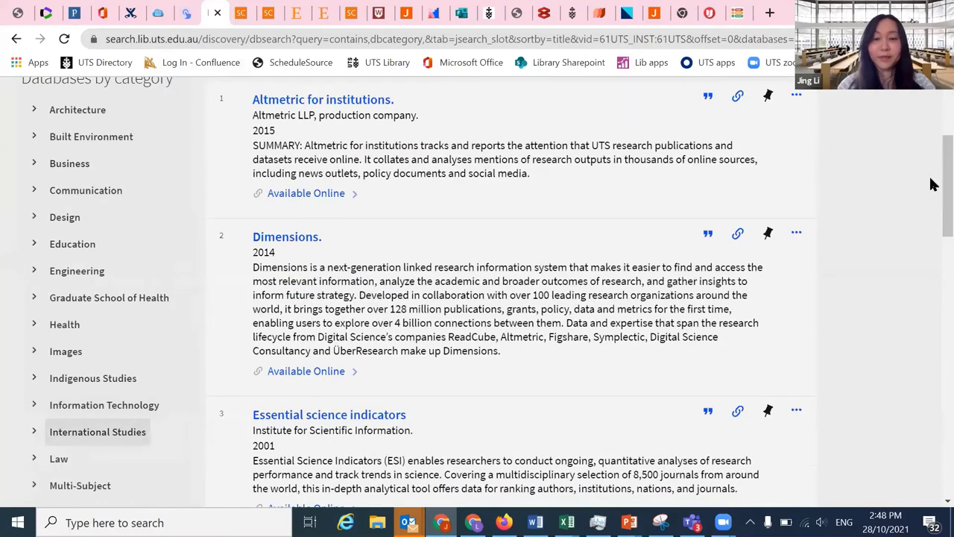
scroll(931, 272, down, 6)
scroll(932, 272, down, 6)
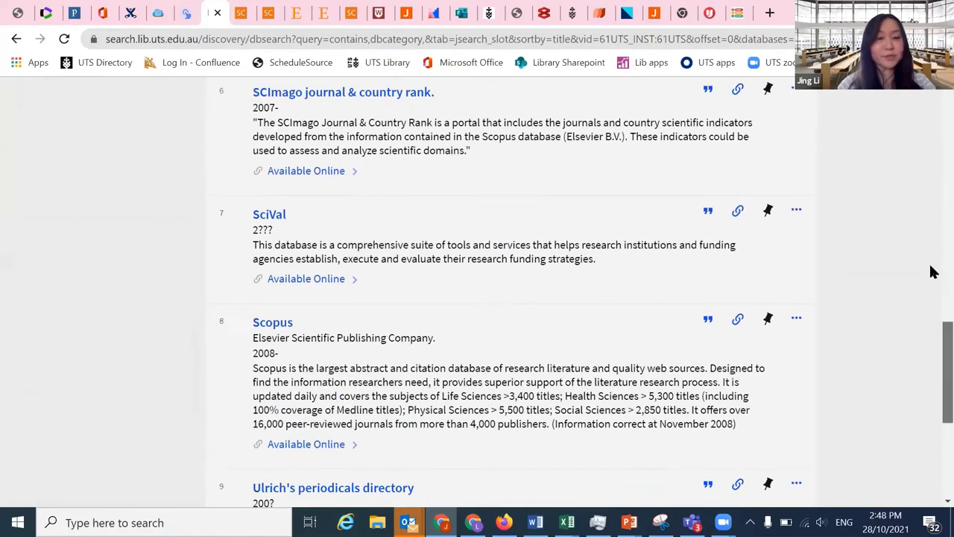
click(277, 230)
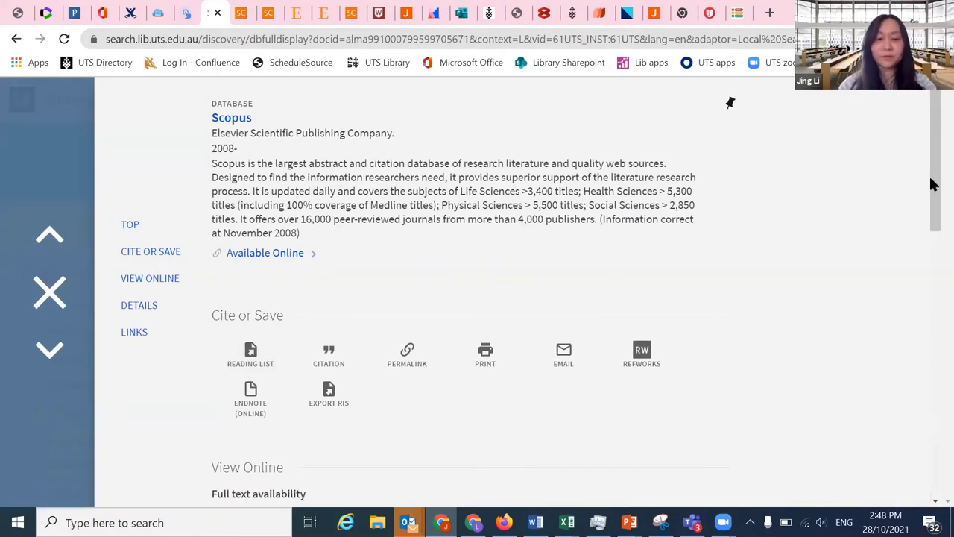
double_click(786, 16)
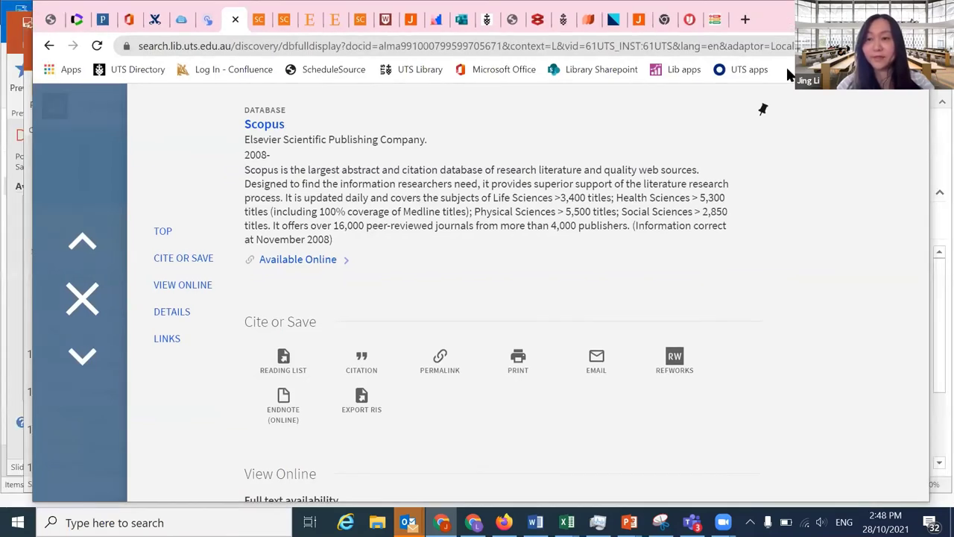
scroll(903, 201, down, 5)
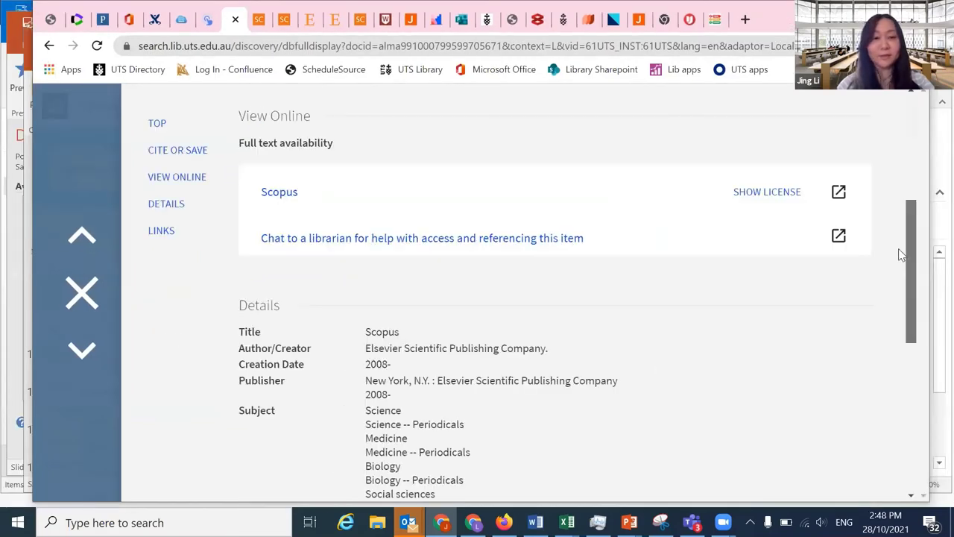
click(279, 193)
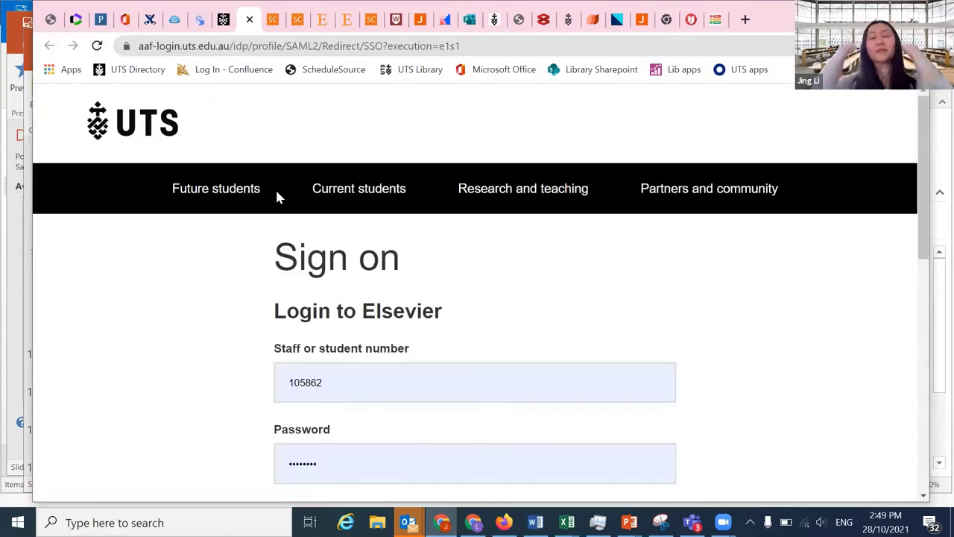
Step: Submit the Elsevier sign-on form with the prefilled institutional credentials to enter Scopus
click(922, 185)
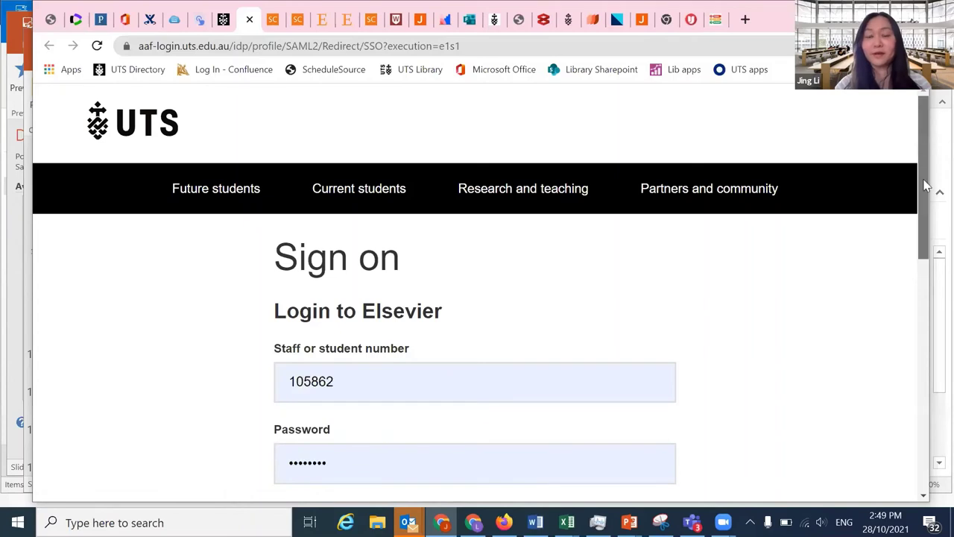
drag(924, 185, 924, 289)
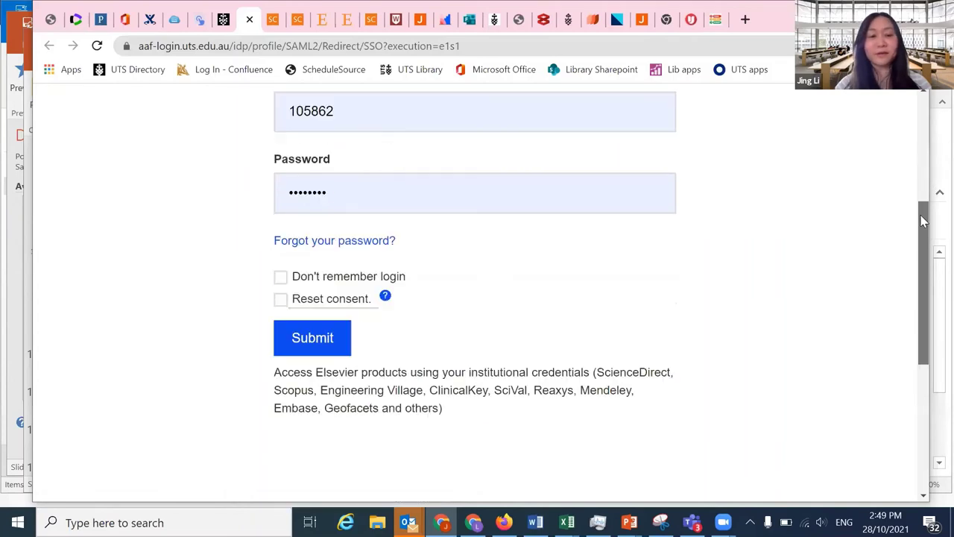
click(304, 354)
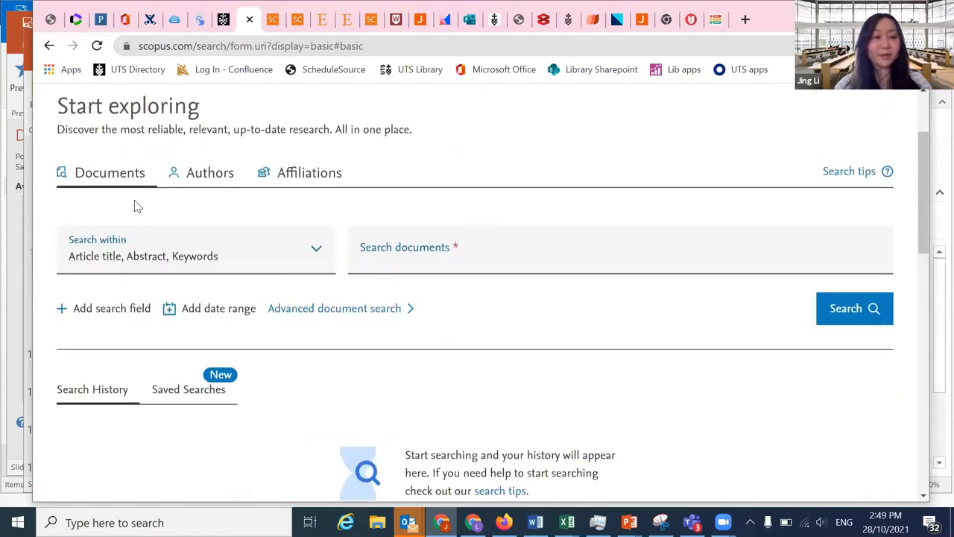
Step: Enter "smart wheelchair" as the document search query within Article title, Abstract, Keywords
click(429, 261)
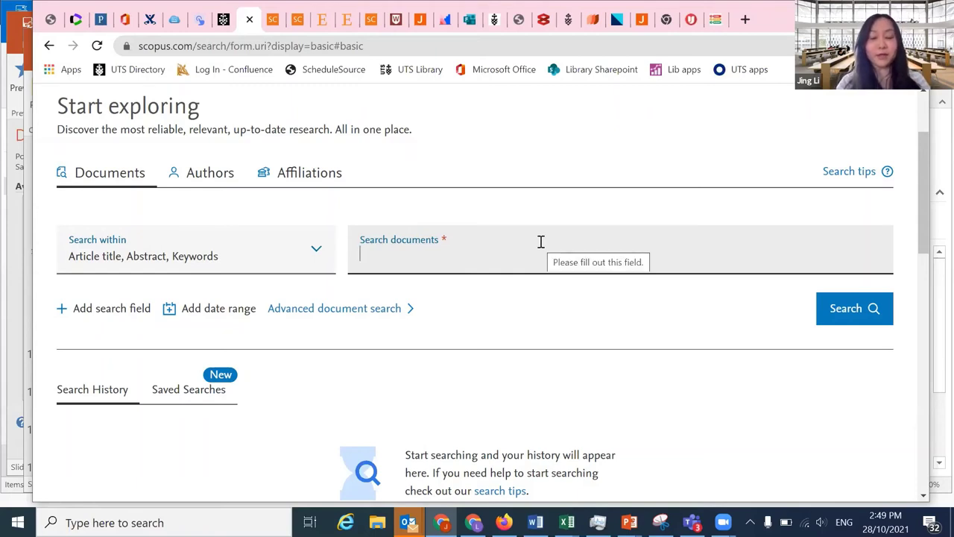
text(smar)
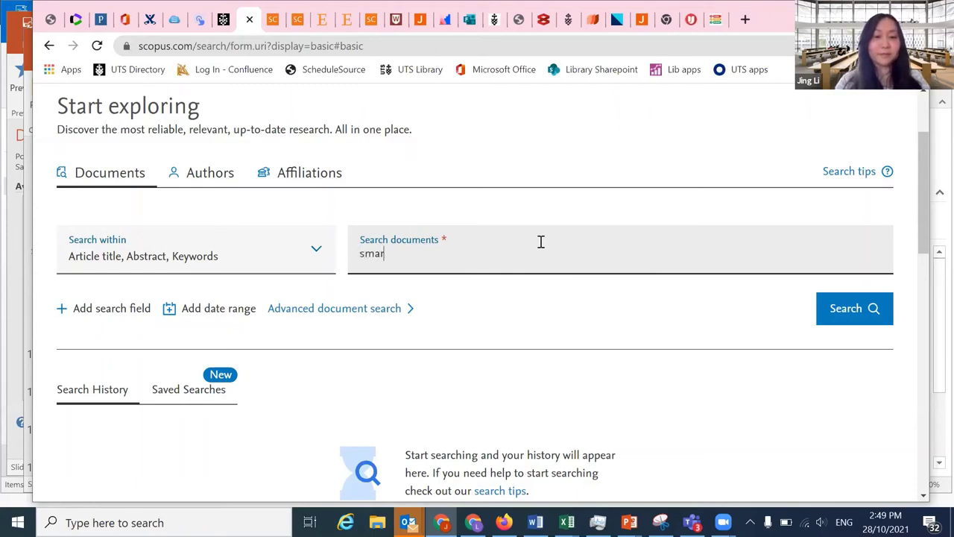
text(t whee)
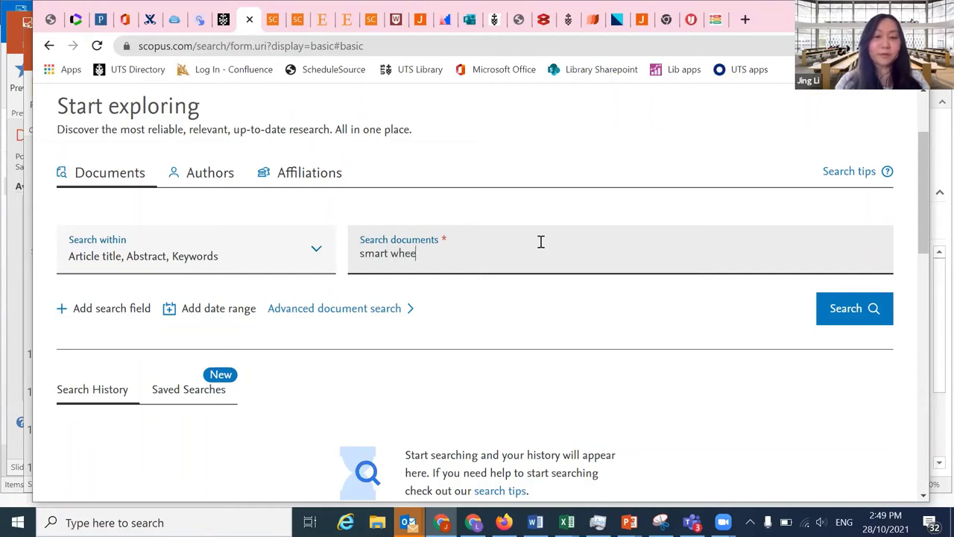
text(lchari)
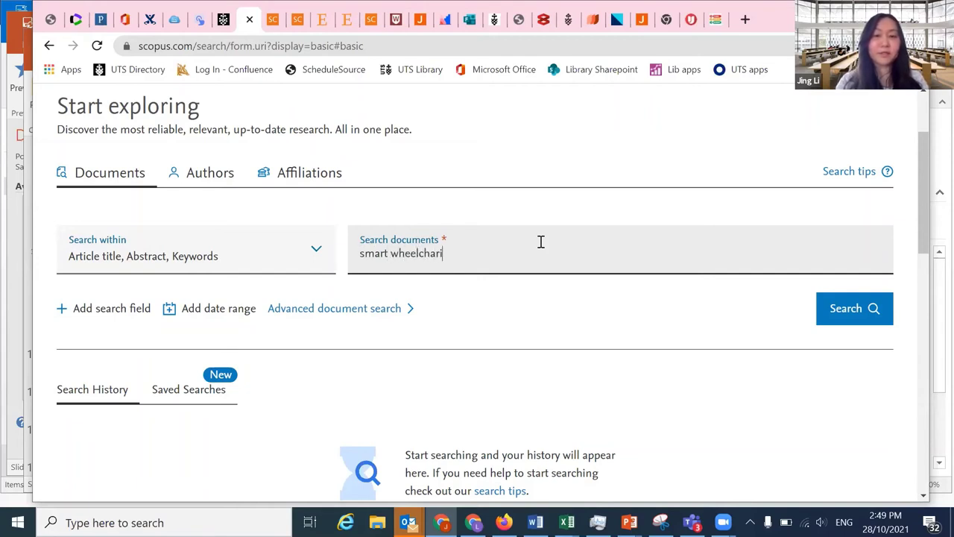
key(BackSpace)
key(BackSpace)
text(ir)
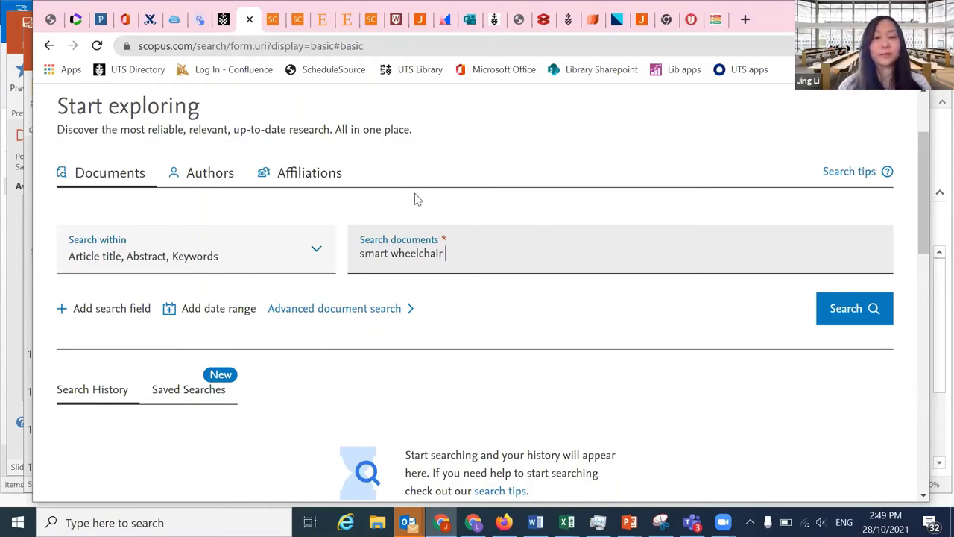
Step: Add the alternative terms "or intelligent or auto*" between "smart" and "wheelchair" in the query
click(390, 254)
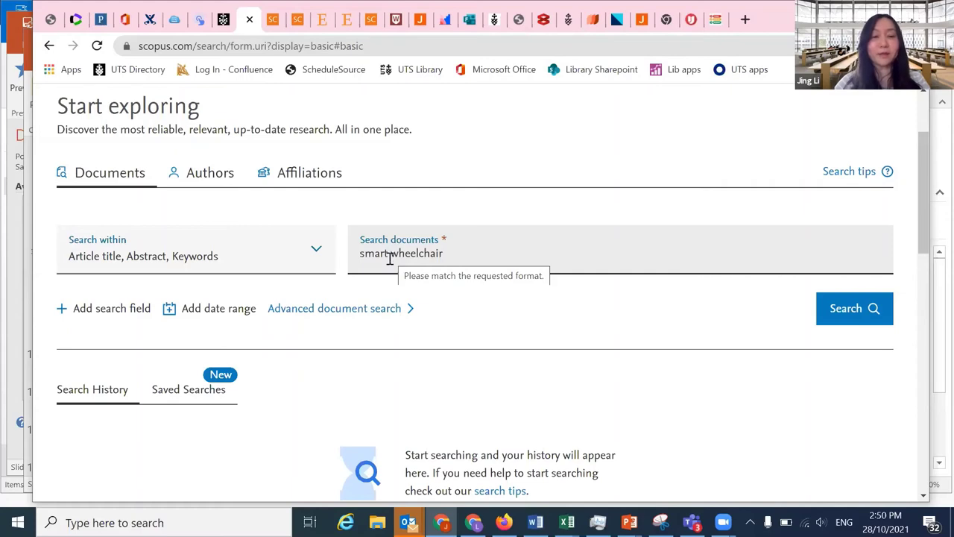
text(or )
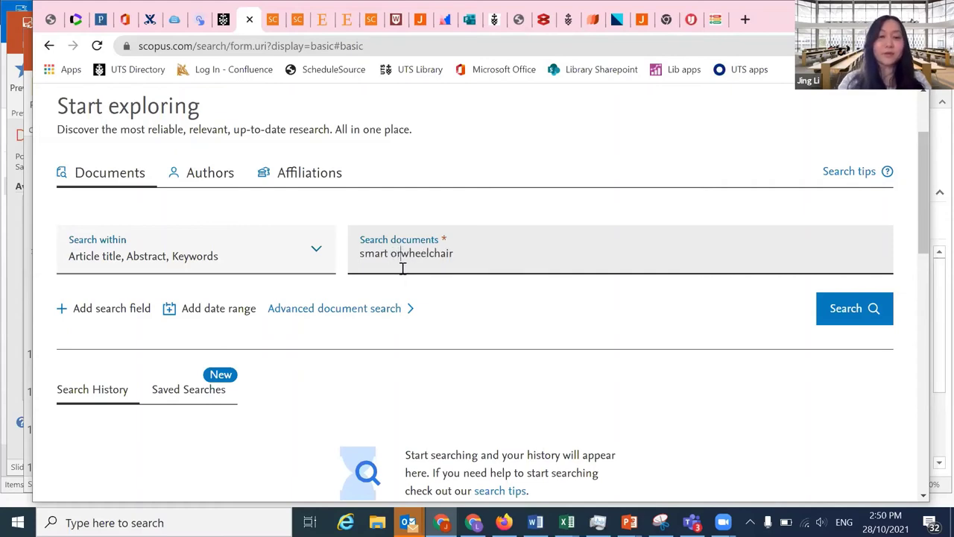
text(intell)
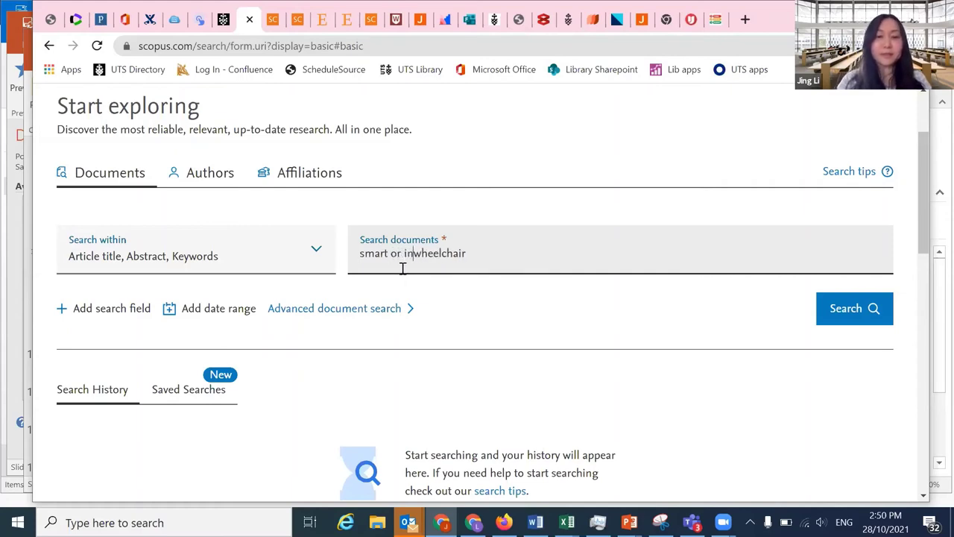
text(igent )
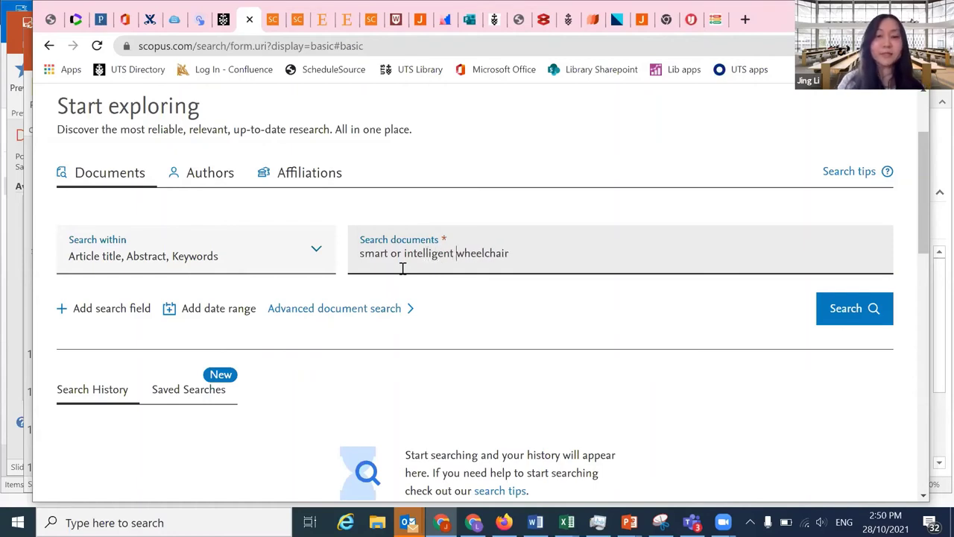
text(or aut)
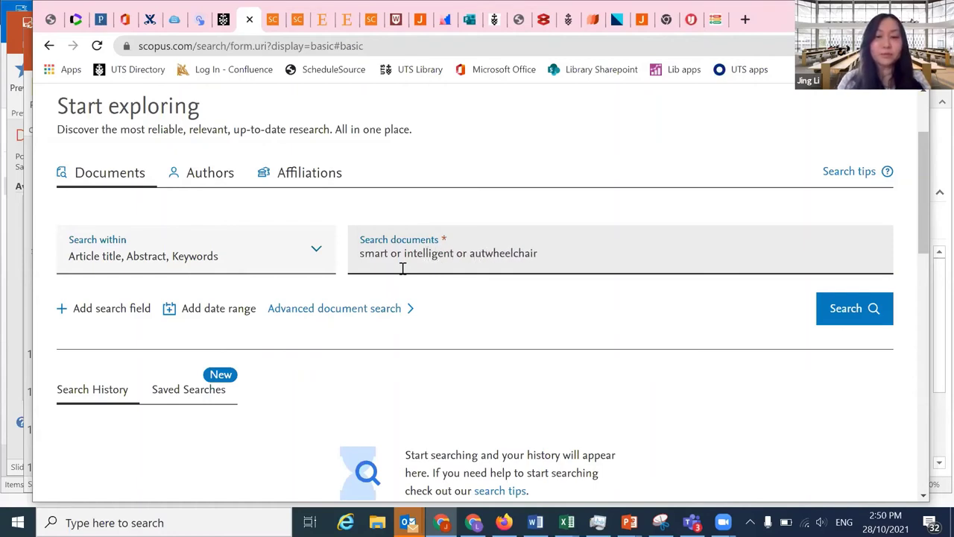
text(o)
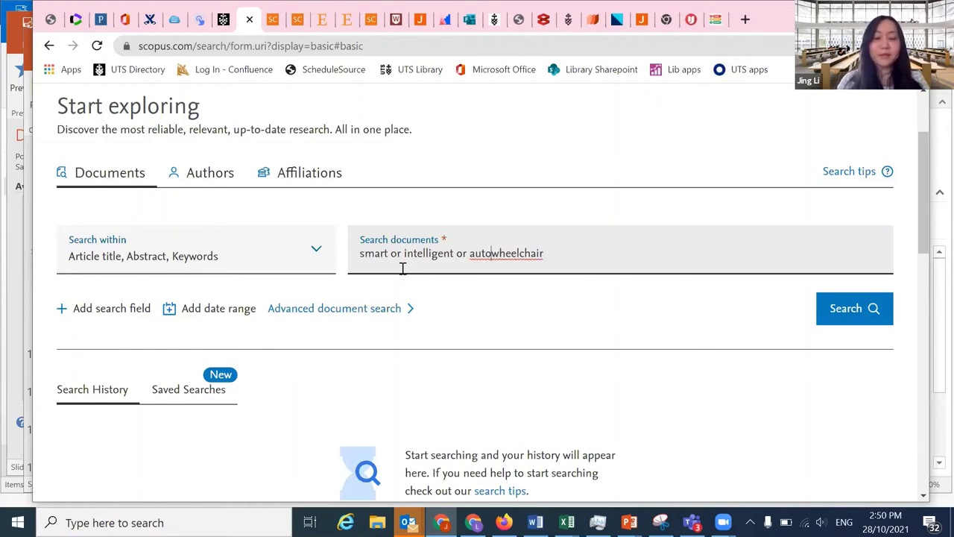
text(*)
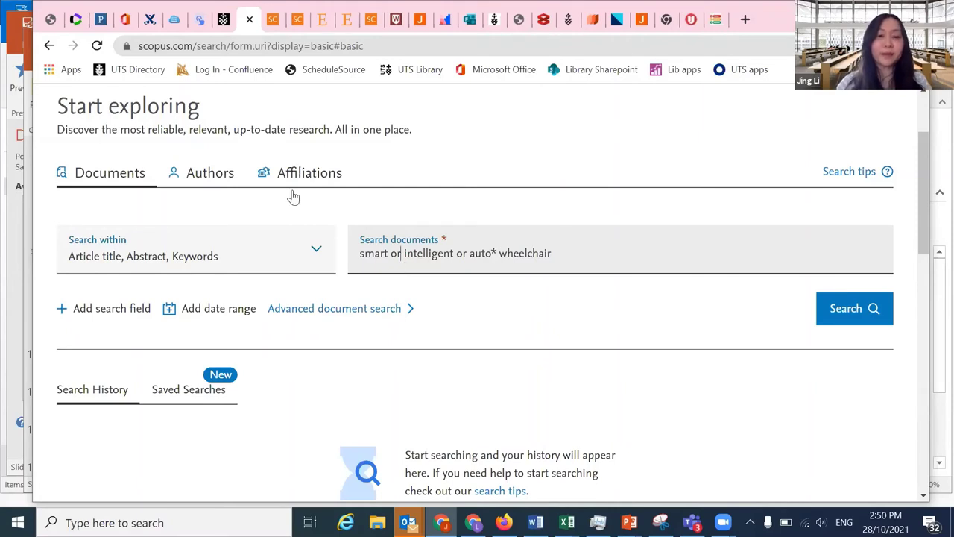
Step: Enclose the alternatives in parentheses, join them to wheelchair with AND, and run the search "(smart or intelligent or auto*) AND wheelchair"
click(361, 253)
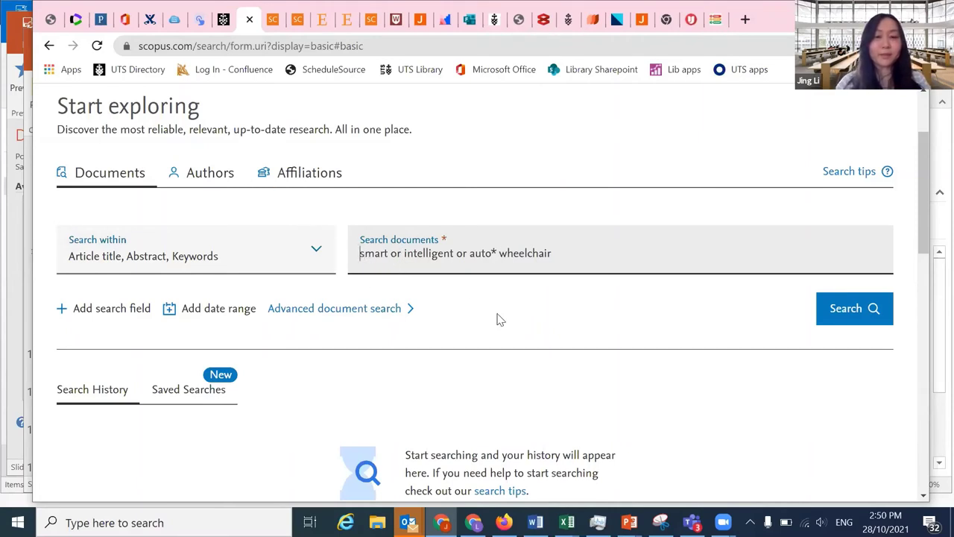
text(()
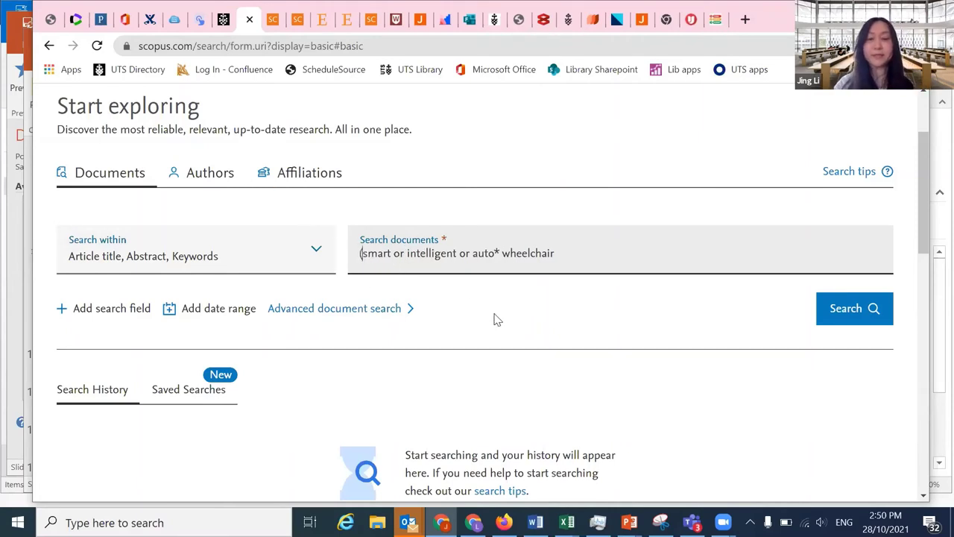
click(499, 253)
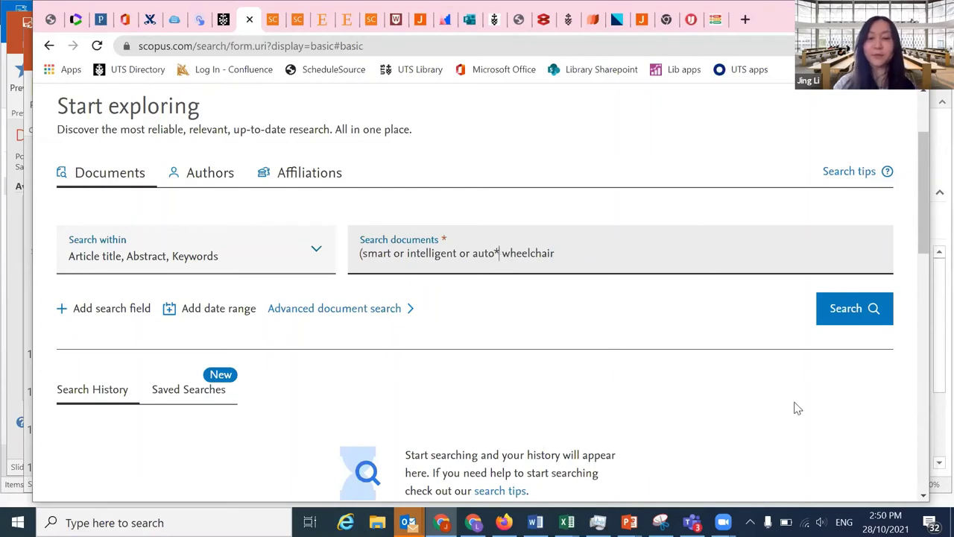
text())
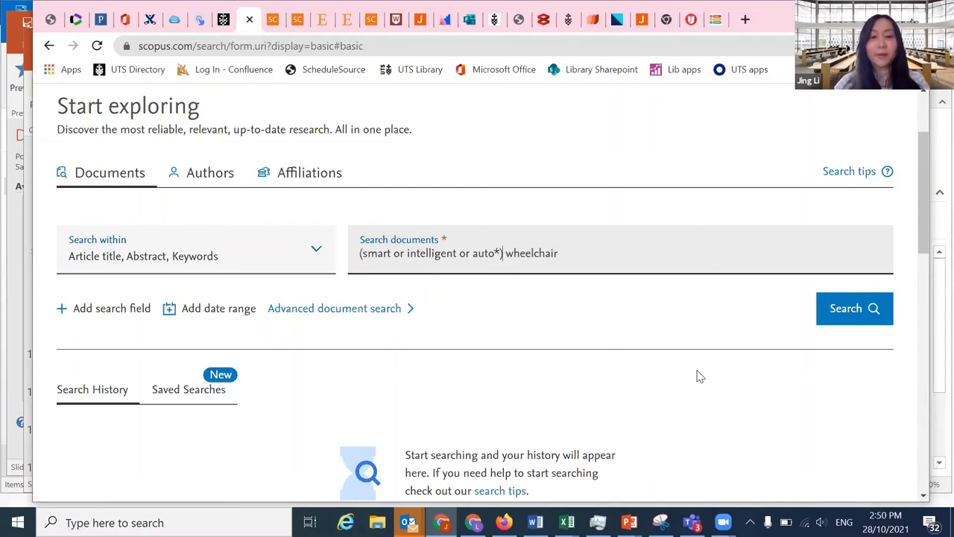
text( AND)
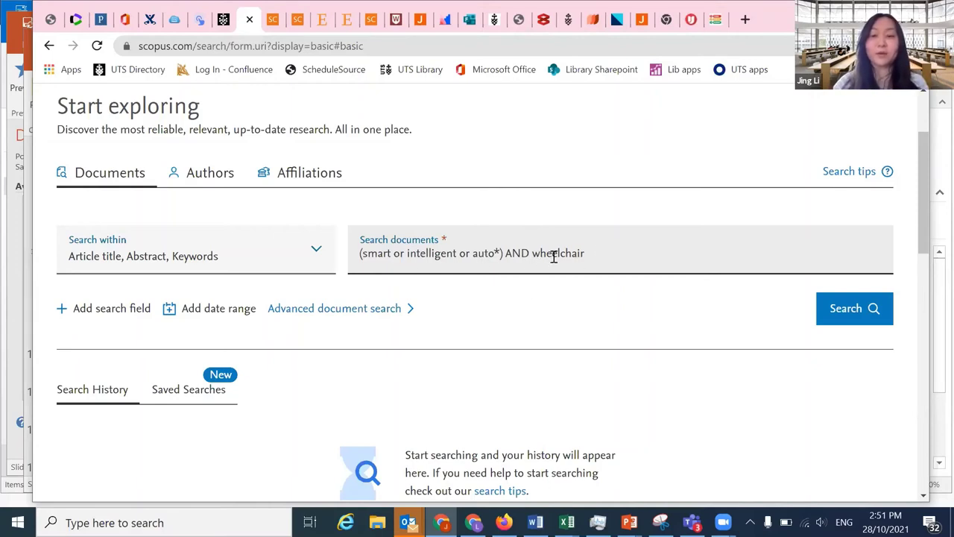
click(850, 310)
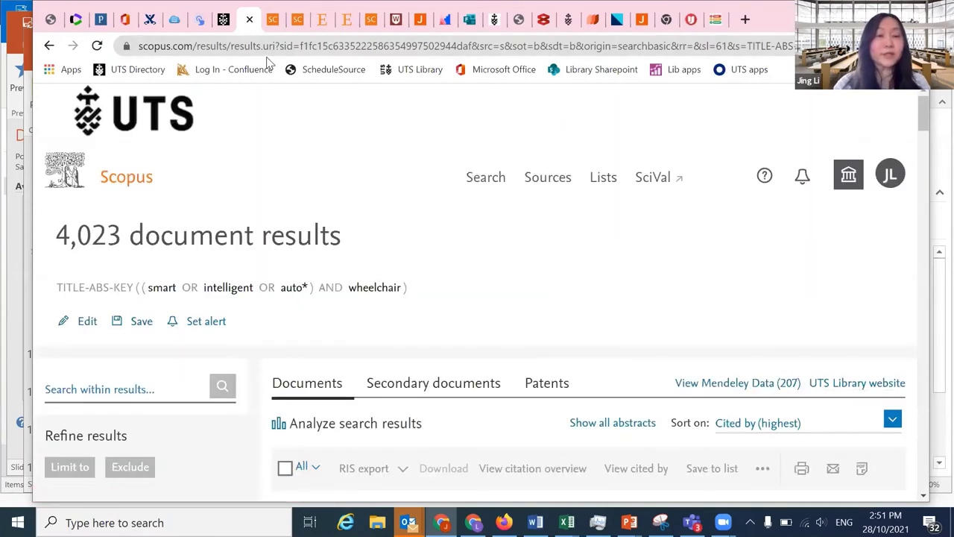
Step: Compare the already open results for "smart AND wheelchair" with the results of the expanded query
click(273, 21)
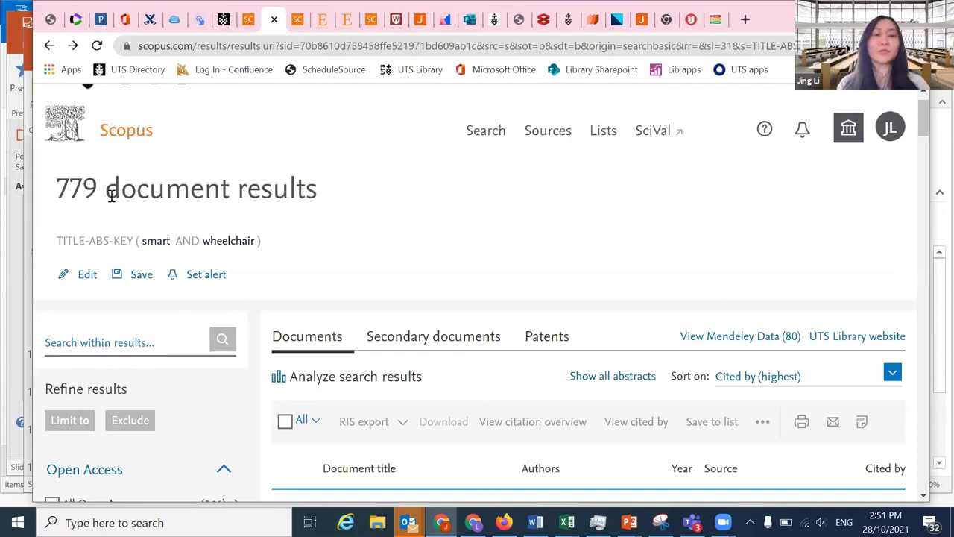
click(248, 20)
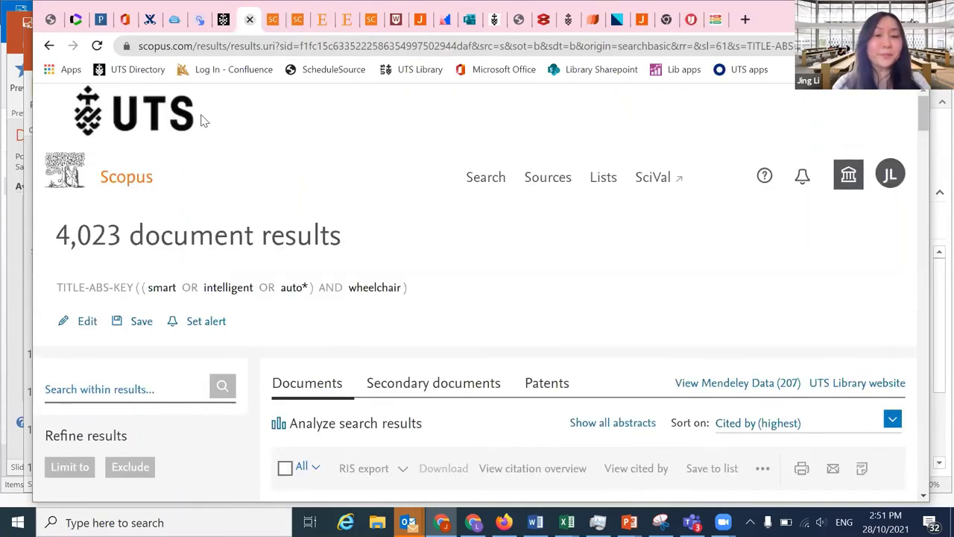
scroll(924, 130, down, 2)
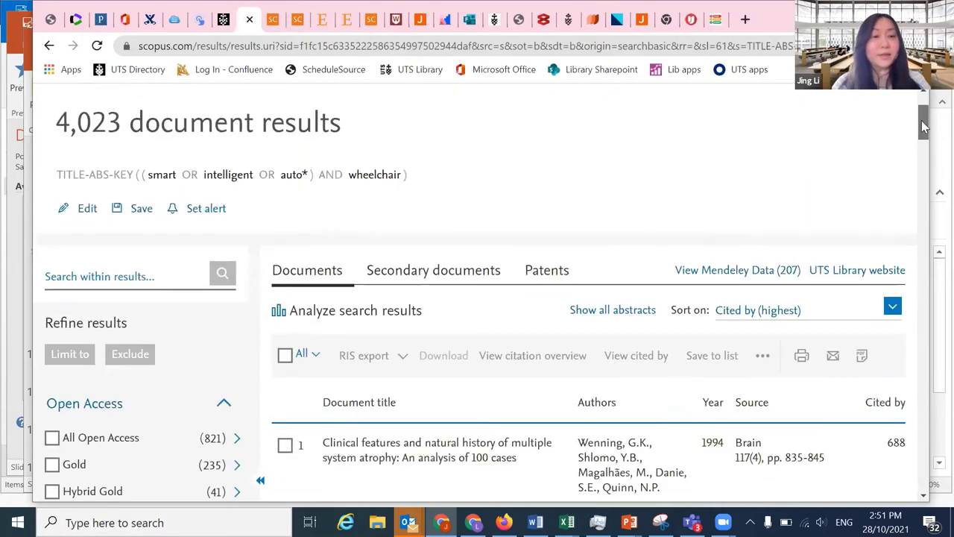
Step: Select the publication years 2022, 2021, 2020, 2019, 2018 and 2017 as refinements for the search results
scroll(924, 133, down, 2)
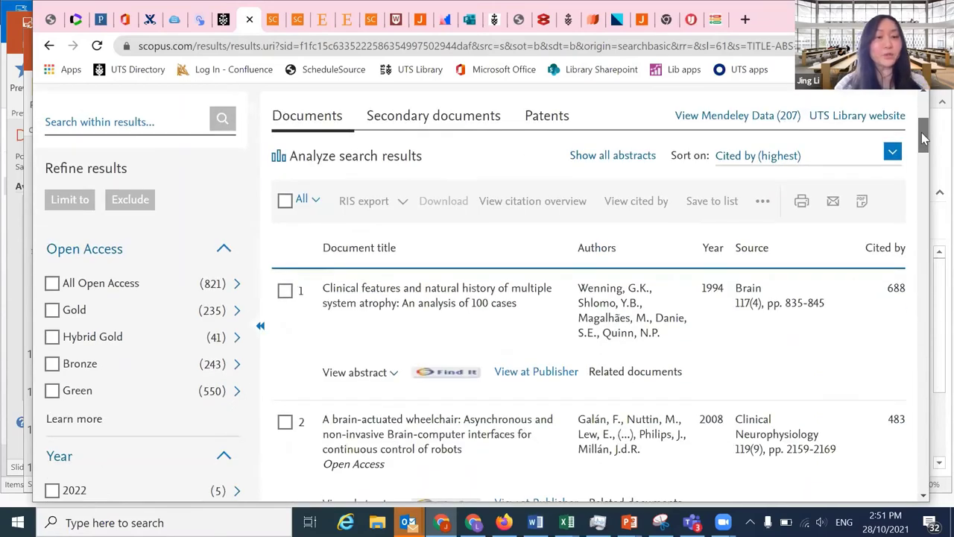
scroll(923, 138, down, 1)
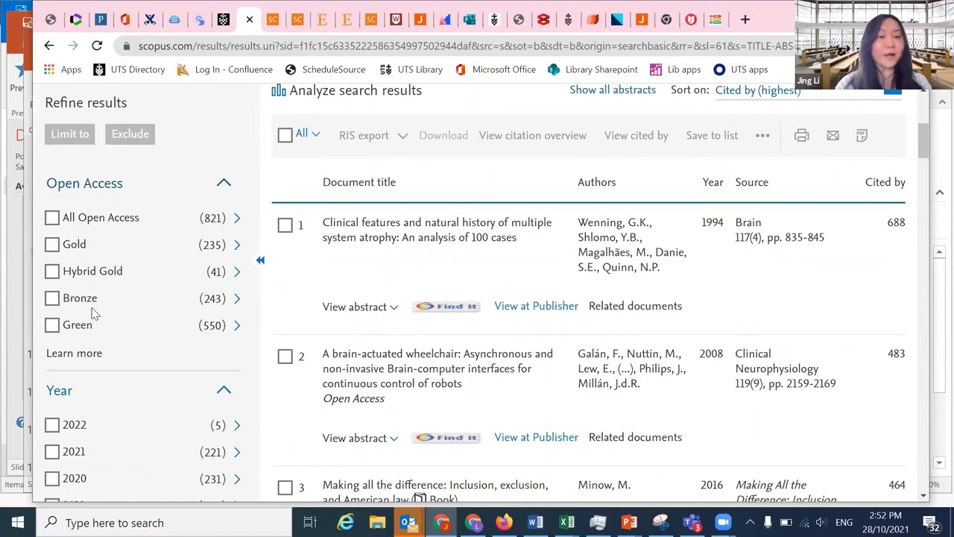
drag(922, 143, 924, 165)
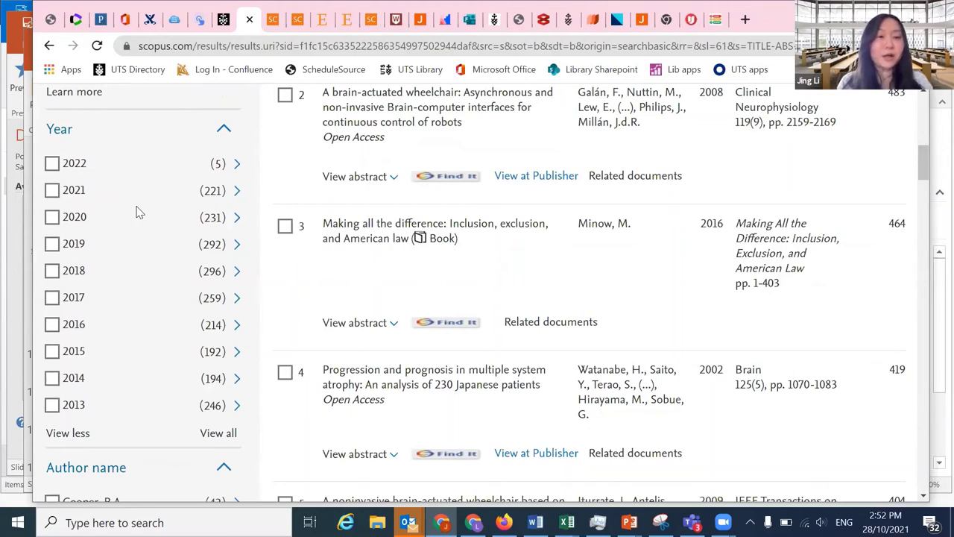
click(52, 163)
click(51, 190)
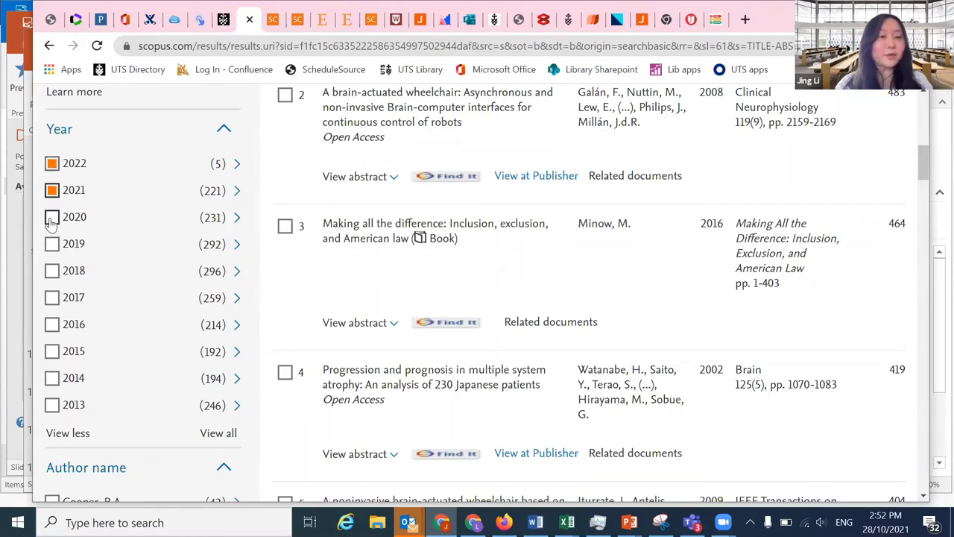
click(52, 217)
click(52, 244)
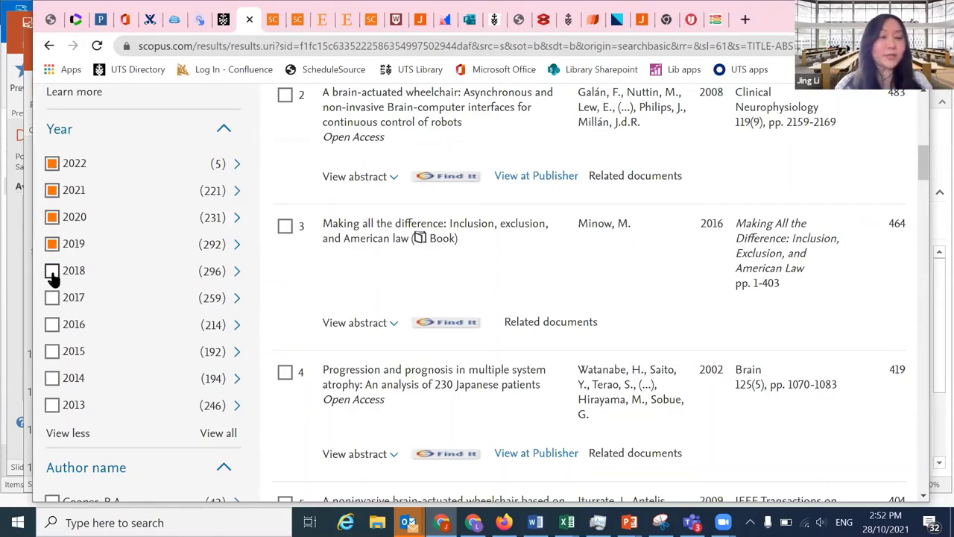
click(51, 271)
click(51, 297)
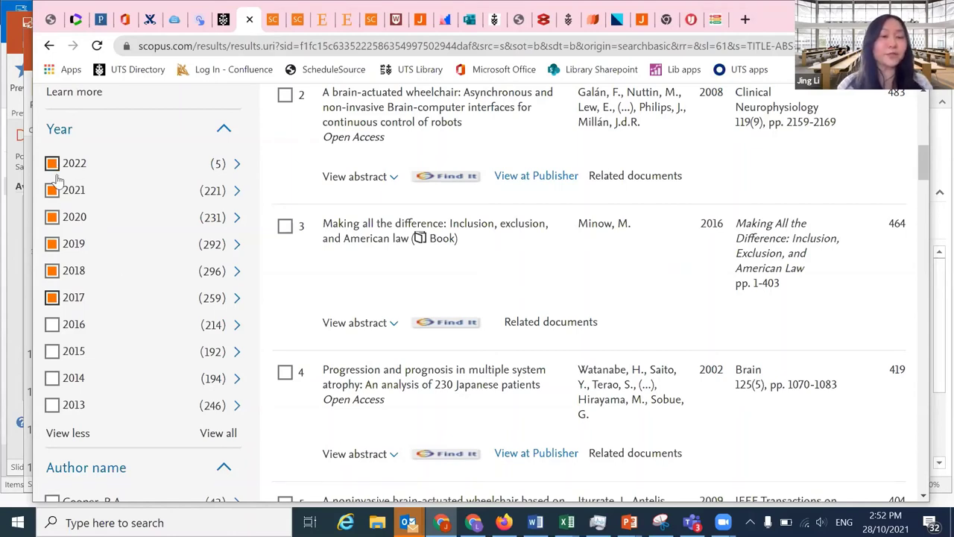
Step: Select Article as the document type refinement
drag(923, 166, 923, 215)
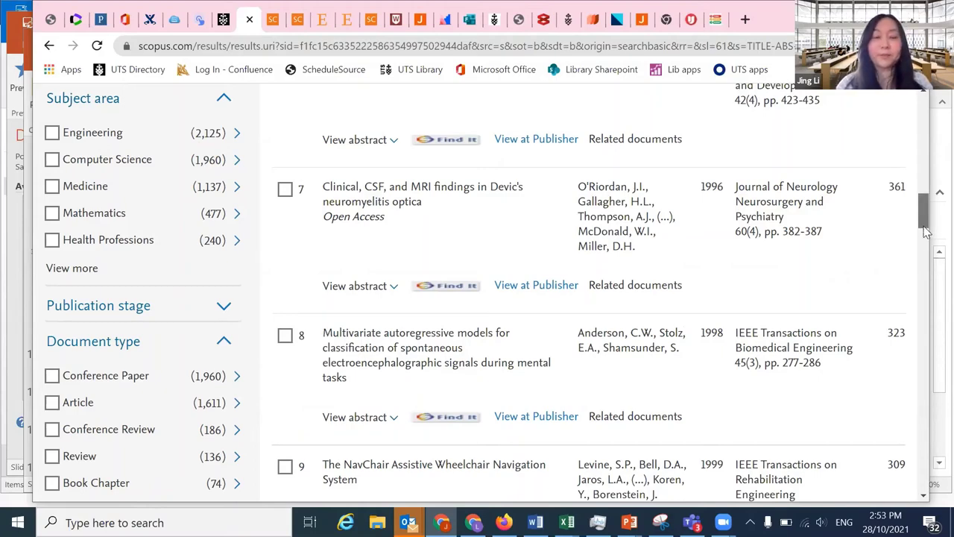
drag(924, 223, 923, 242)
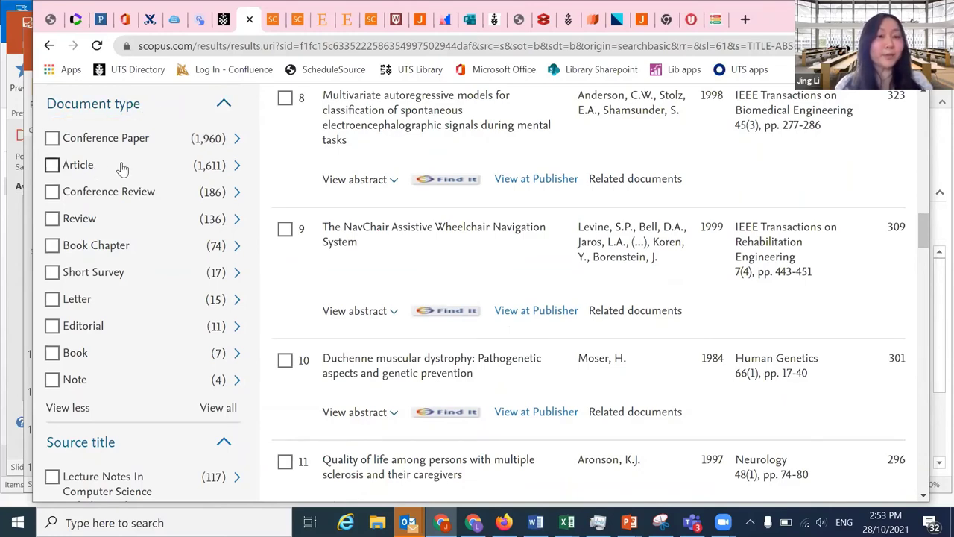
click(50, 165)
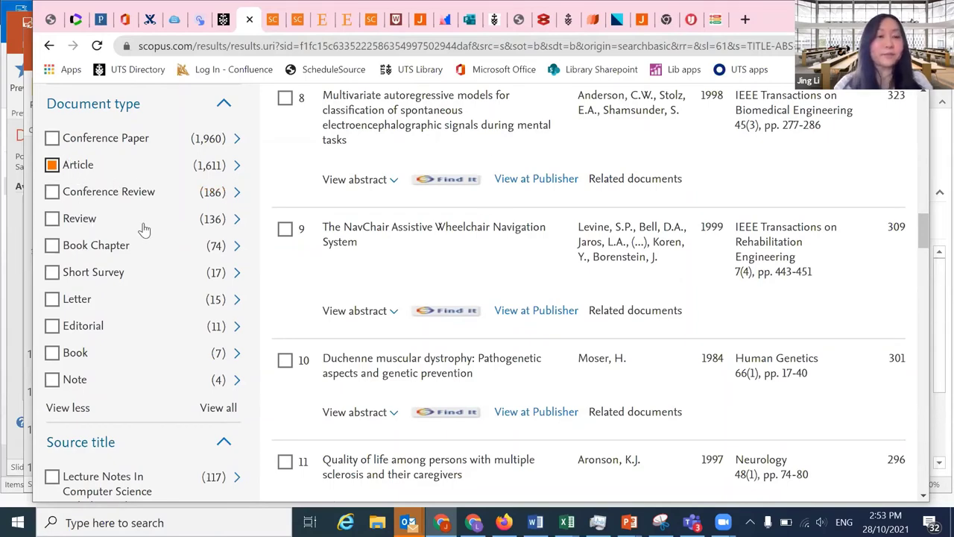
Step: Add Gold open access to the selected refinements and limit the results to them
drag(927, 228, 926, 131)
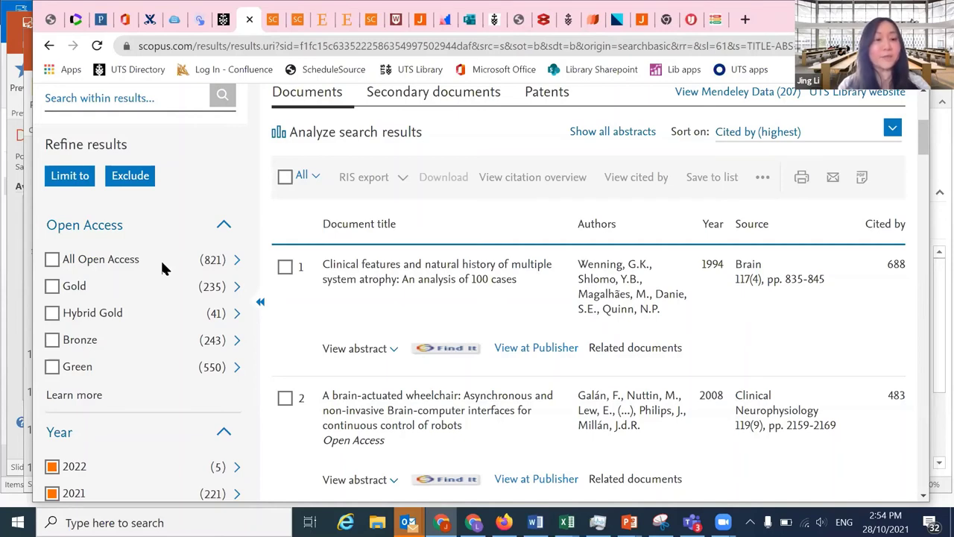
click(52, 287)
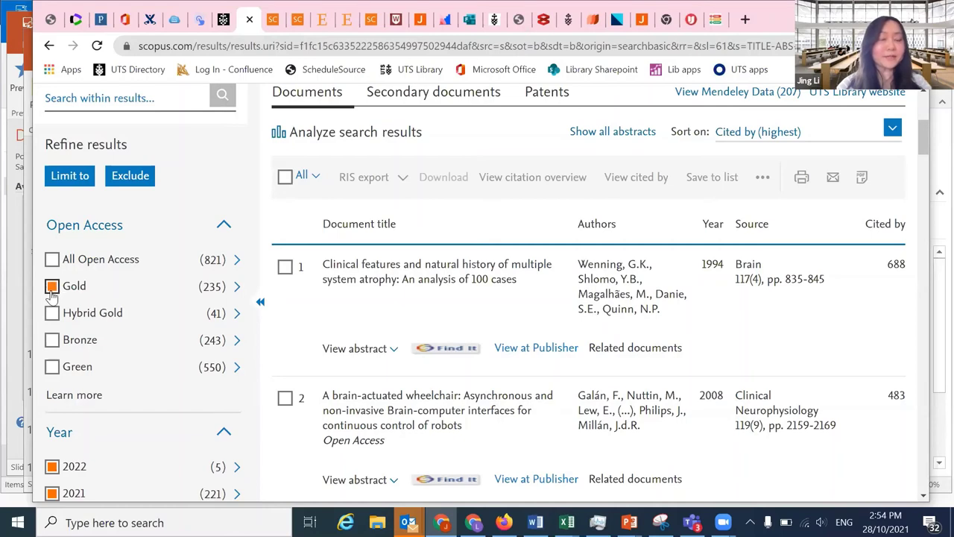
click(67, 179)
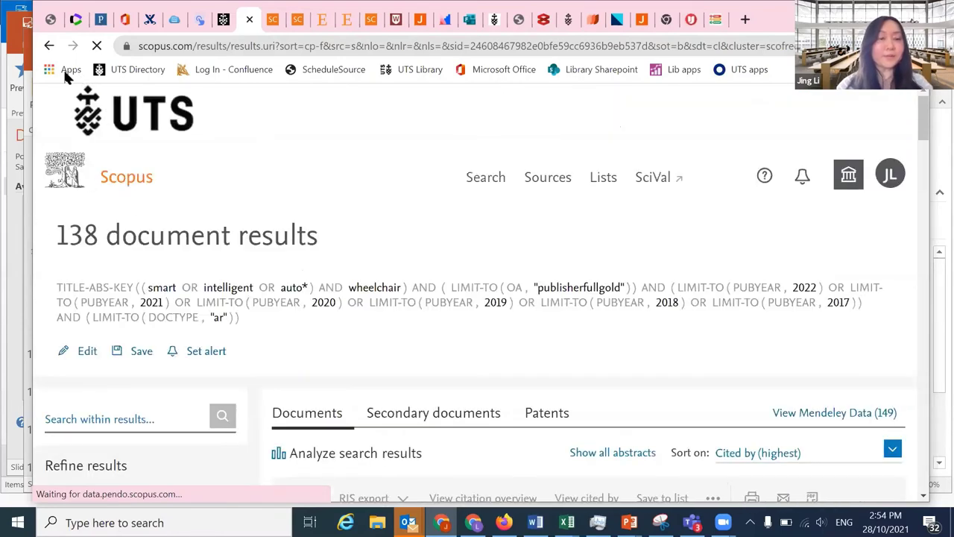
Step: Return to the unrefined results, add Hybrid Gold to the open access selection, and limit the results again
click(48, 46)
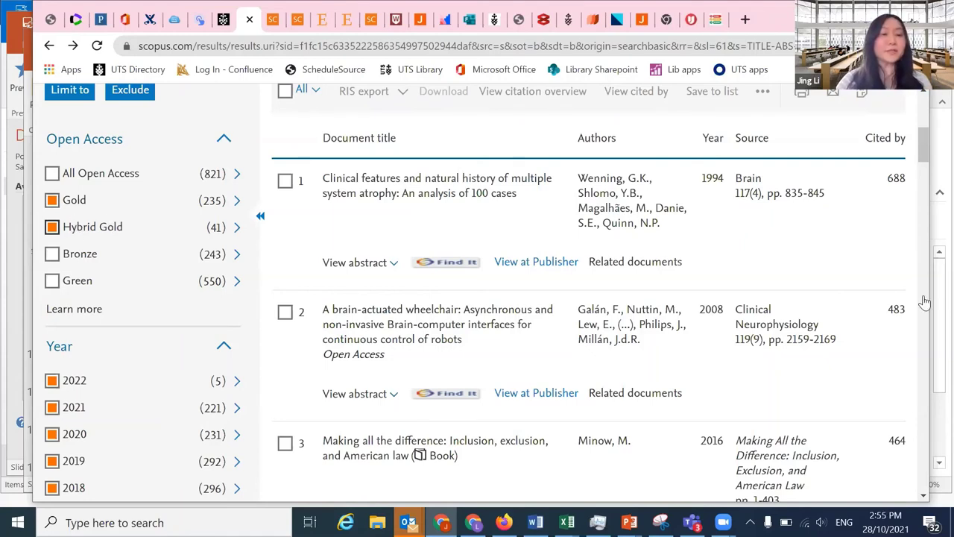
scroll(930, 136, up, 1)
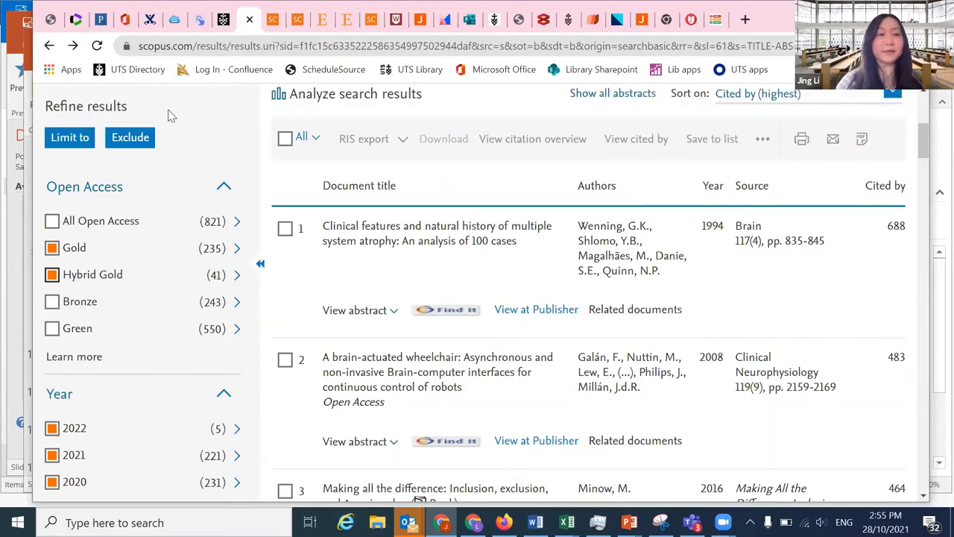
click(70, 138)
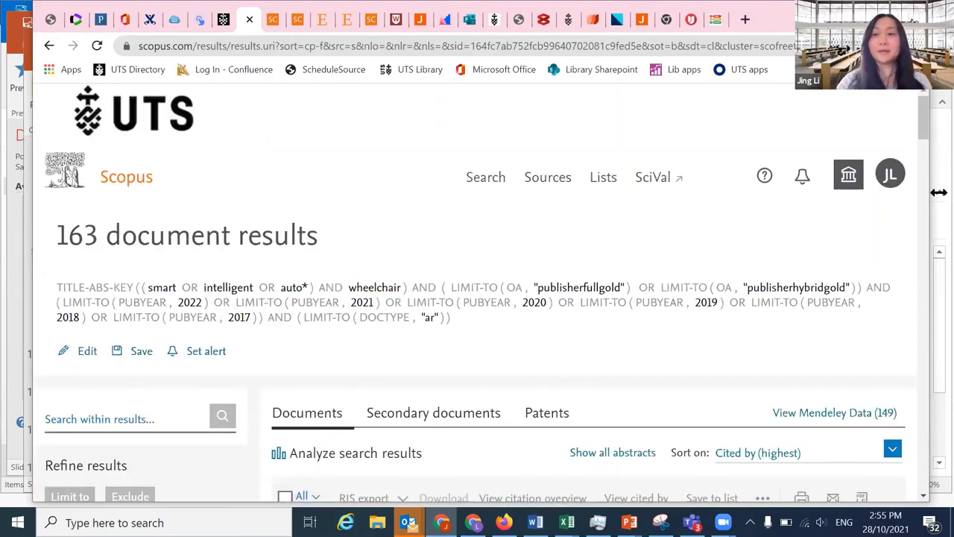
Step: Open the analysis of the limited search results and look over its charts by year, source, author, affiliation and country
scroll(921, 127, down, 5)
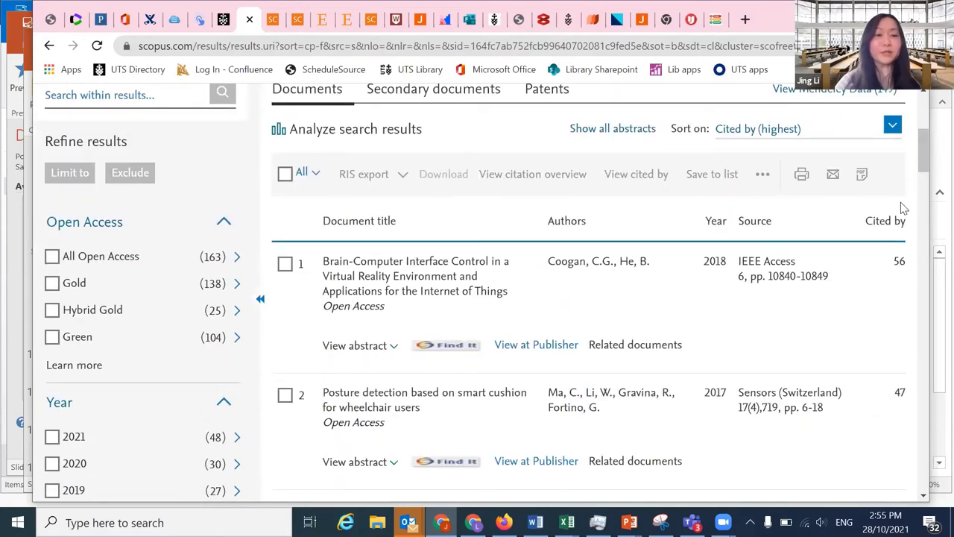
mouse_move(924, 162)
mouse_down()
mouse_move(924, 113)
mouse_move(925, 162)
mouse_move(924, 149)
mouse_up()
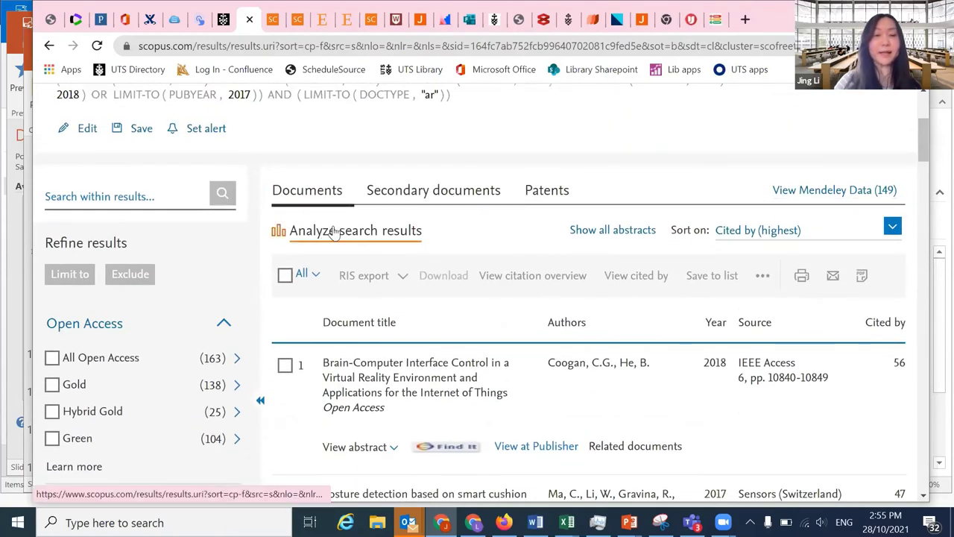
click(337, 232)
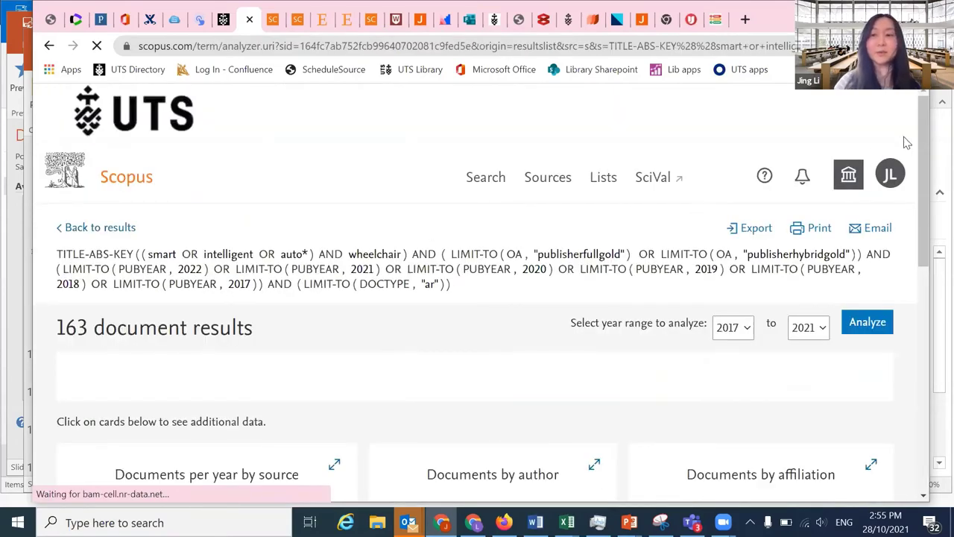
drag(922, 132, 909, 231)
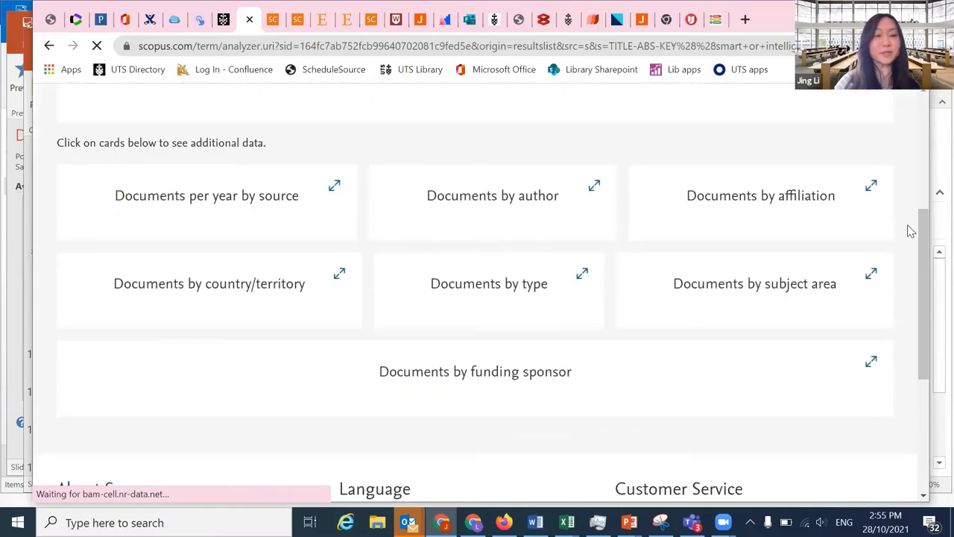
scroll(902, 260, down, 3)
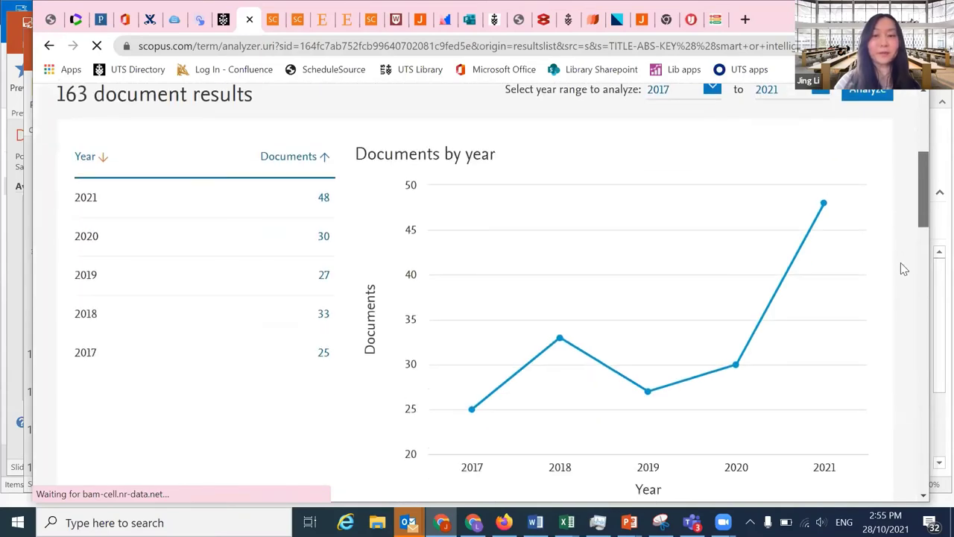
scroll(891, 316, down, 5)
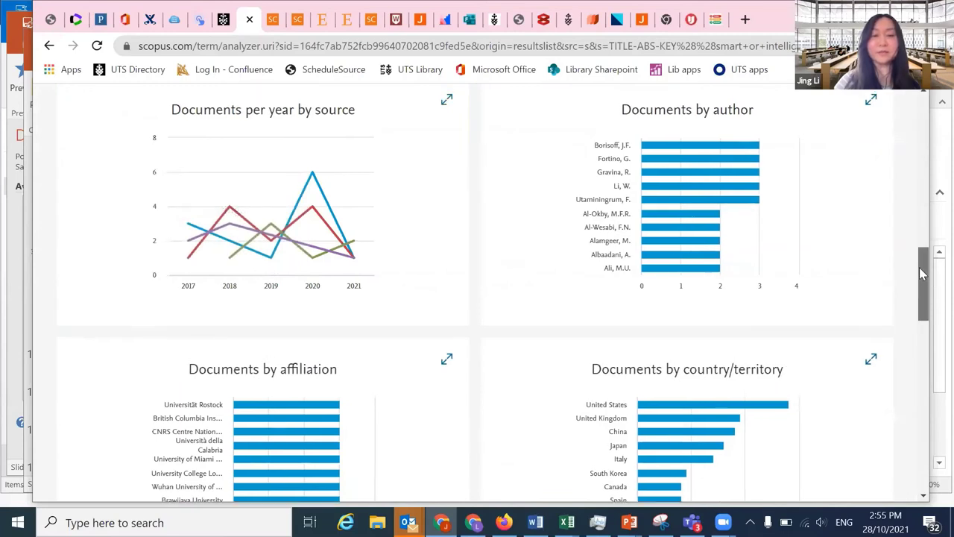
scroll(921, 273, up, 1)
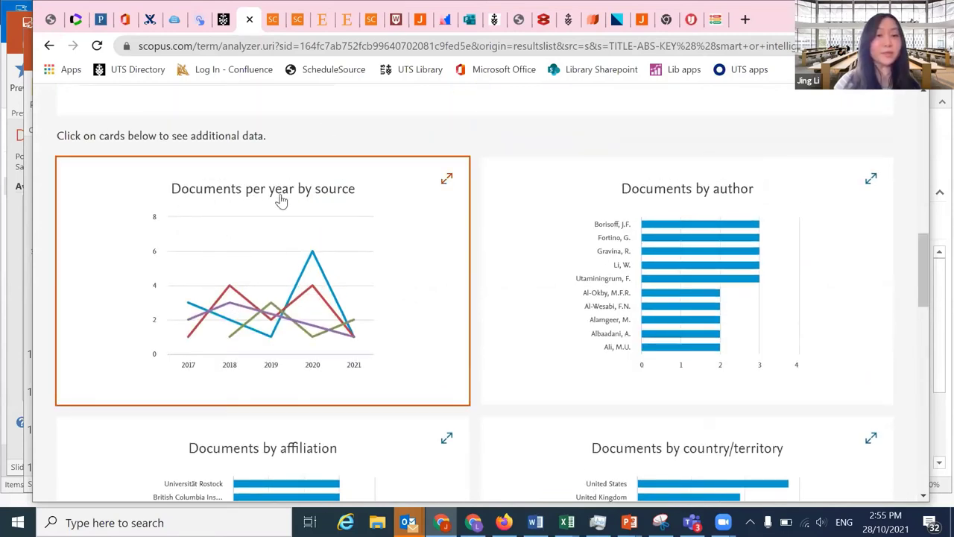
Step: Open the detailed Documents per year by source chart and examine the listed sources
click(319, 191)
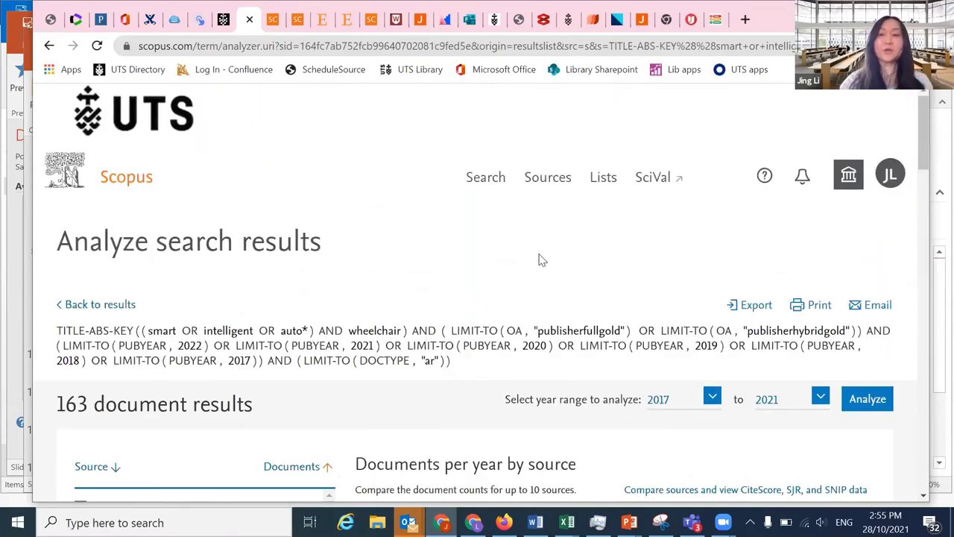
drag(923, 132, 923, 197)
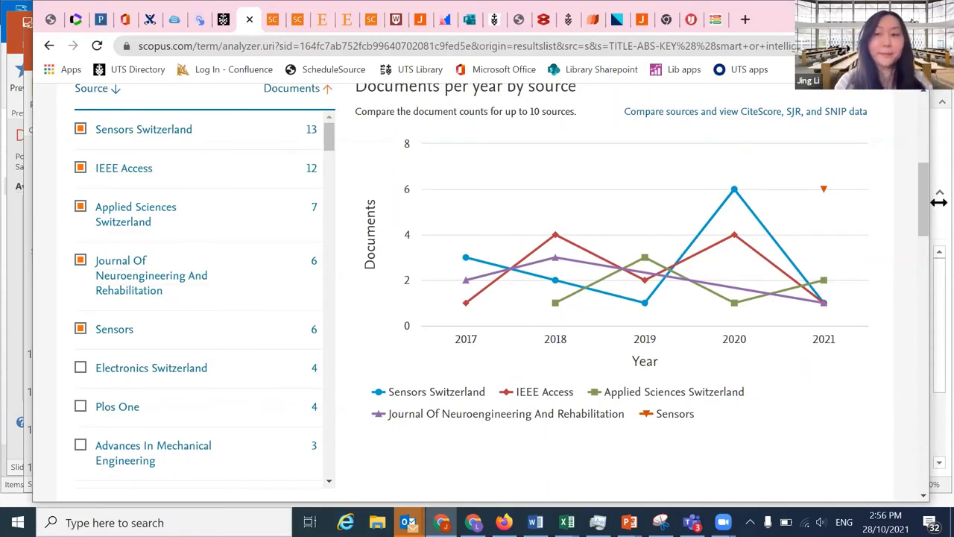
scroll(932, 191, up, 1)
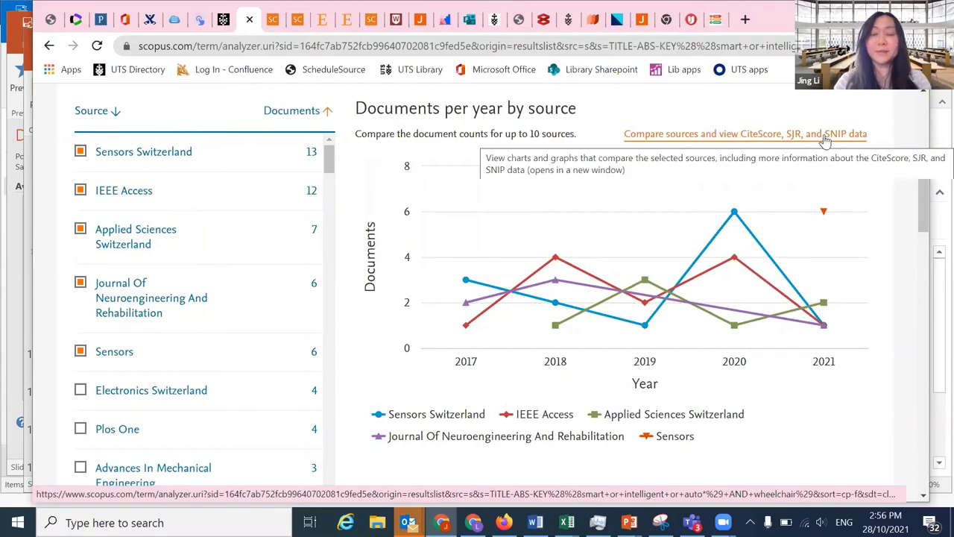
Step: Open the CiteScore, SJR and SNIP comparison of the selected sources and examine the CiteScore publication by year chart
click(713, 135)
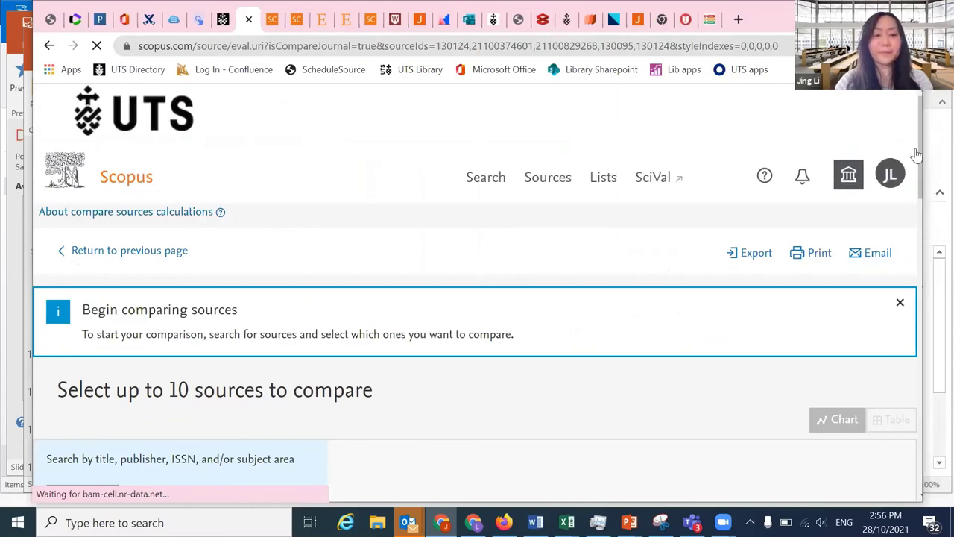
scroll(921, 140, down, 3)
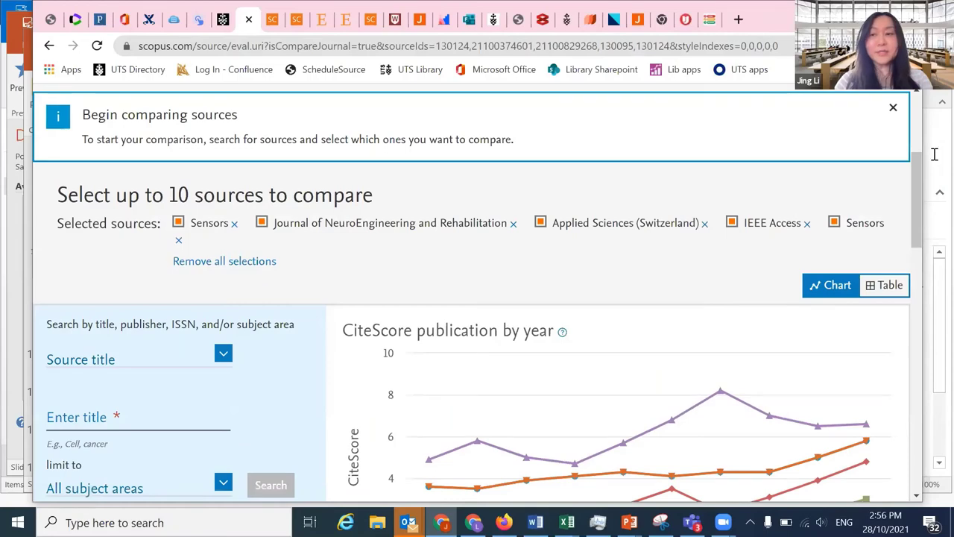
drag(919, 168, 918, 211)
mouse_move(720, 173)
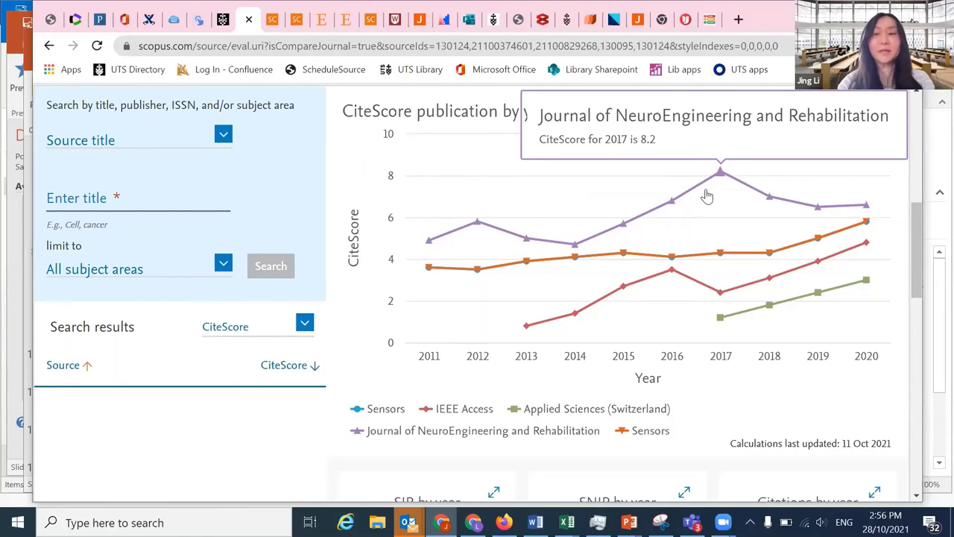
drag(915, 216, 913, 210)
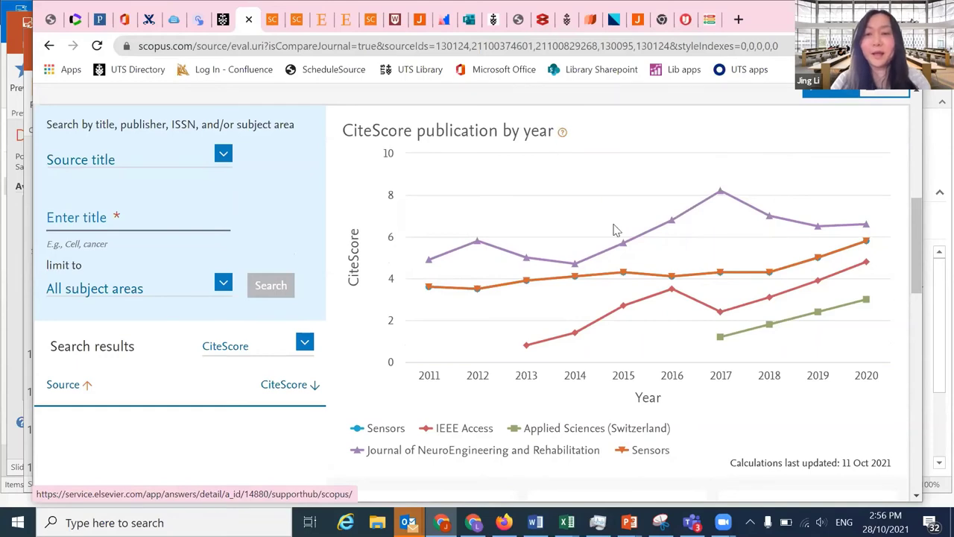
mouse_move(786, 230)
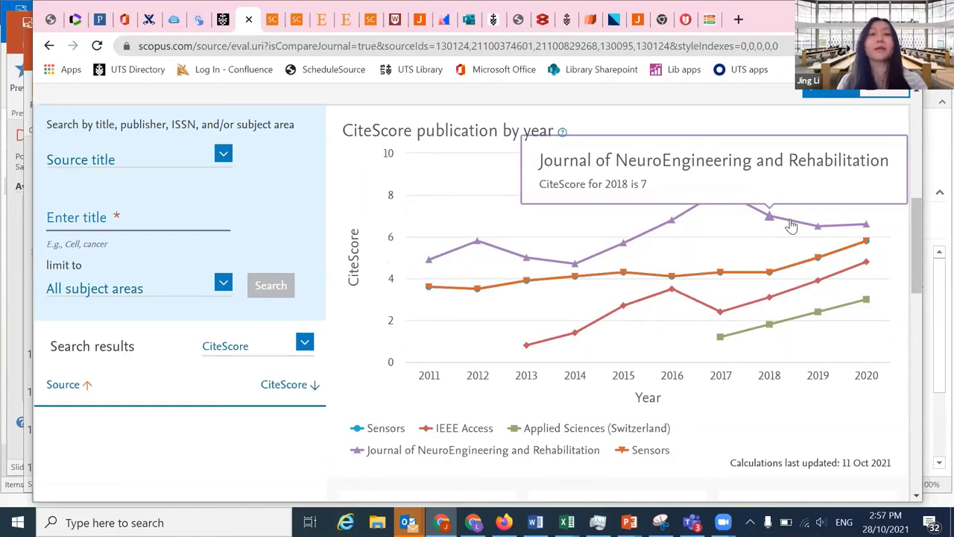
drag(913, 231, 912, 218)
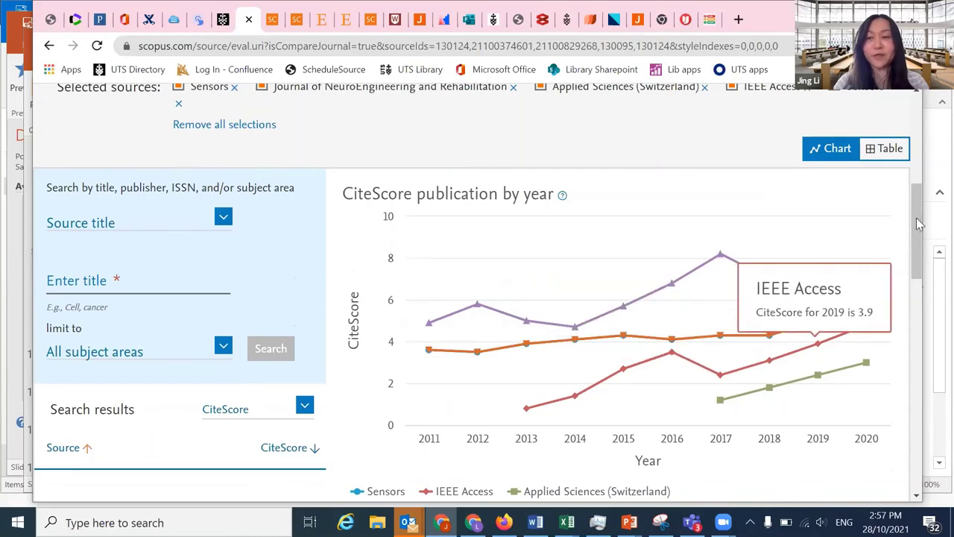
drag(916, 218, 912, 252)
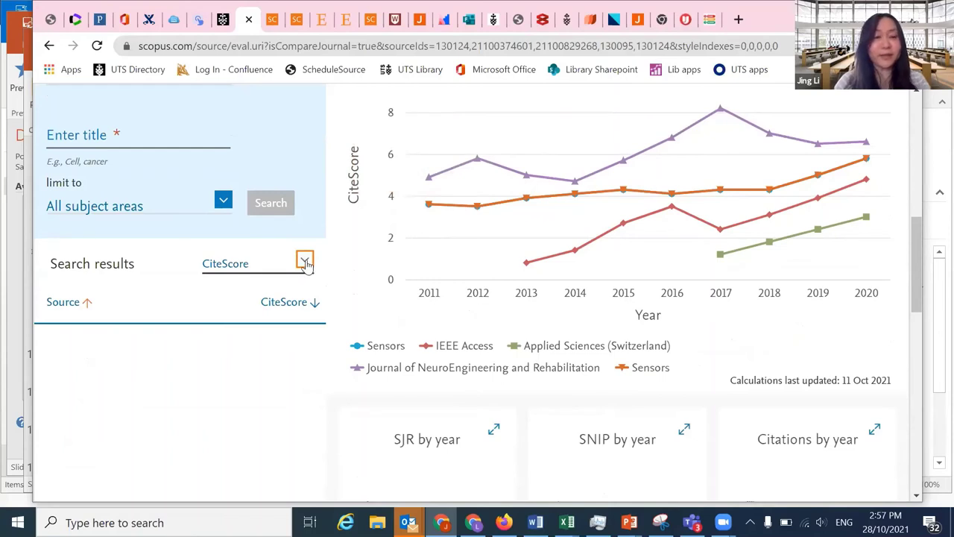
Step: View the available metric options for the source search results and return to the search results analysis
click(306, 261)
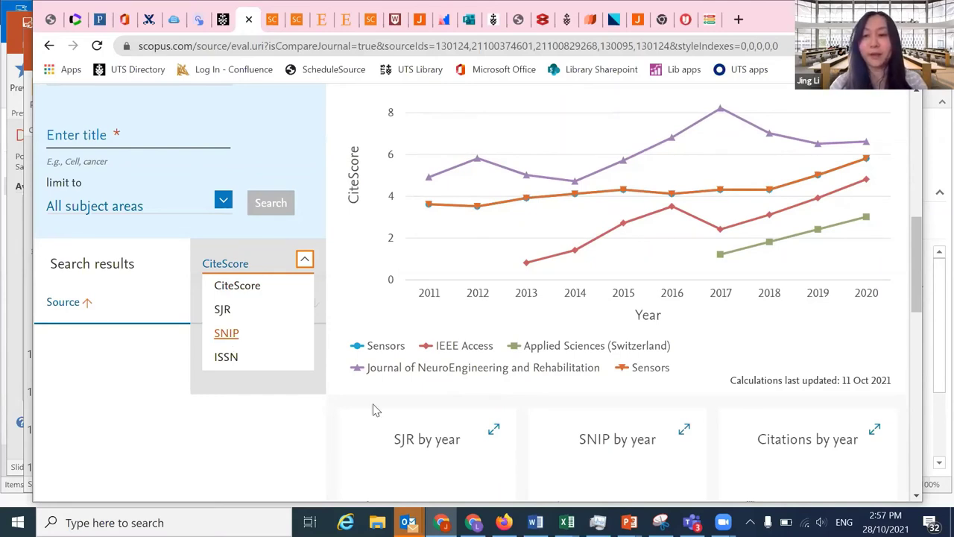
scroll(913, 261, up, 3)
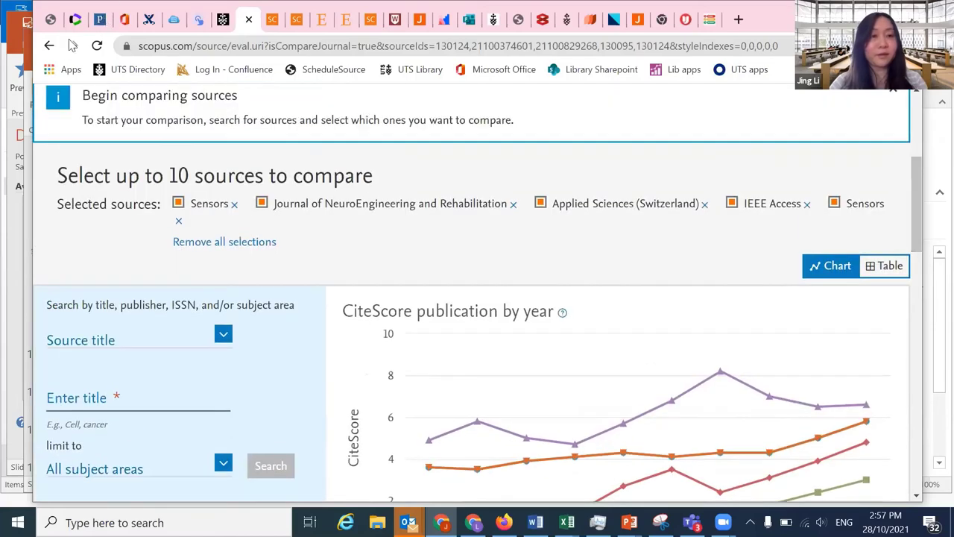
click(50, 47)
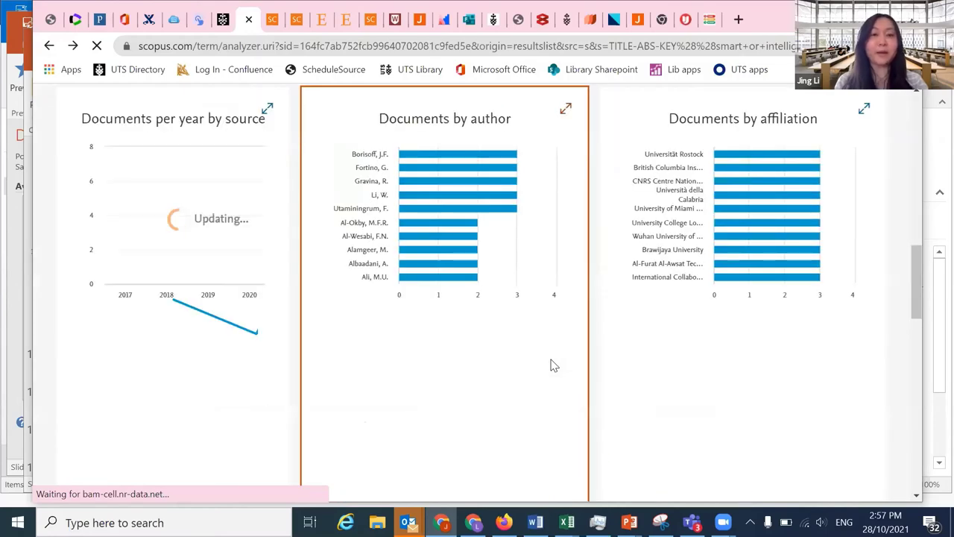
Step: Reopen the detailed Documents per year by source chart in the search results analysis and review its source list
drag(915, 283, 913, 234)
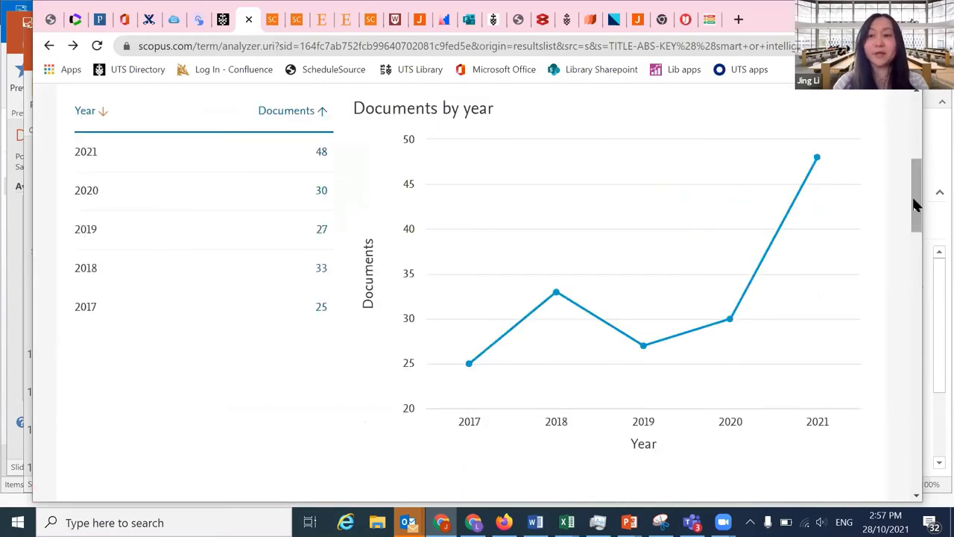
drag(913, 198, 902, 290)
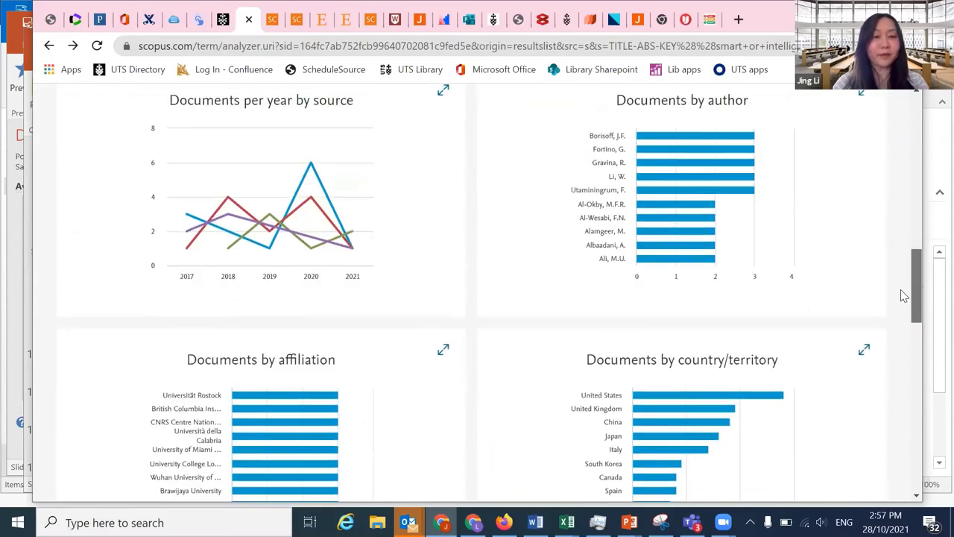
click(282, 212)
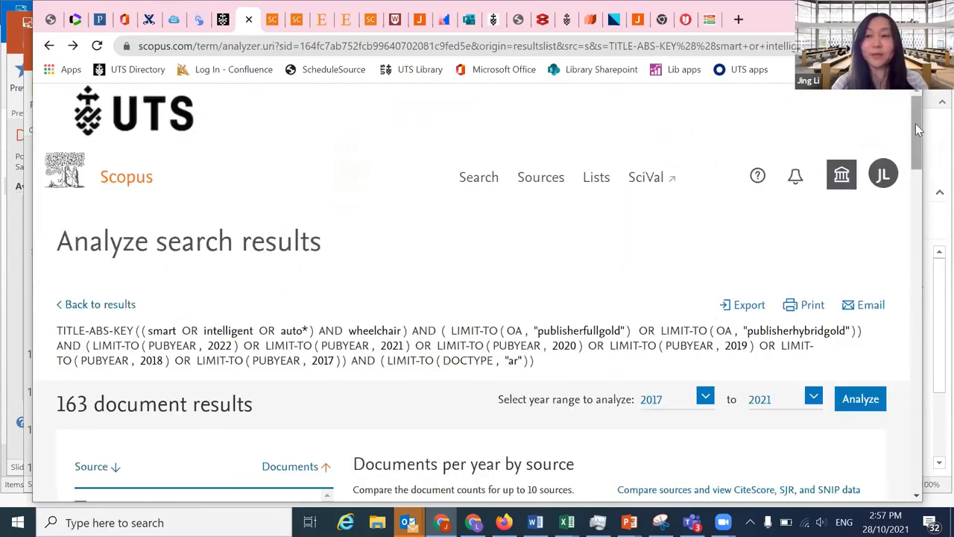
drag(915, 123, 906, 183)
scroll(906, 184, down, 1)
scroll(906, 183, up, 2)
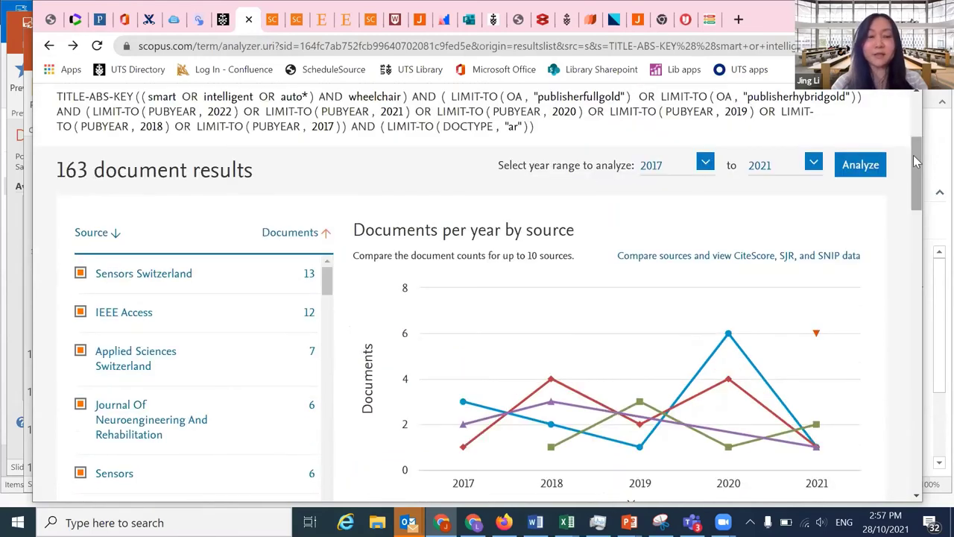
drag(913, 155, 913, 179)
scroll(915, 183, down, 1)
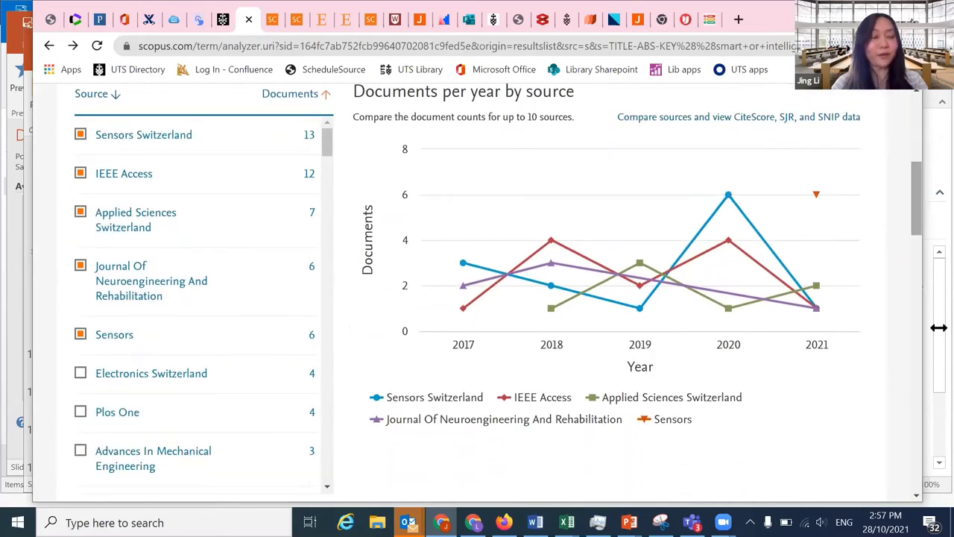
Step: Open the source details of IEEE Access and examine its CiteScore, SJR, SNIP and CiteScore rank 2020
click(104, 181)
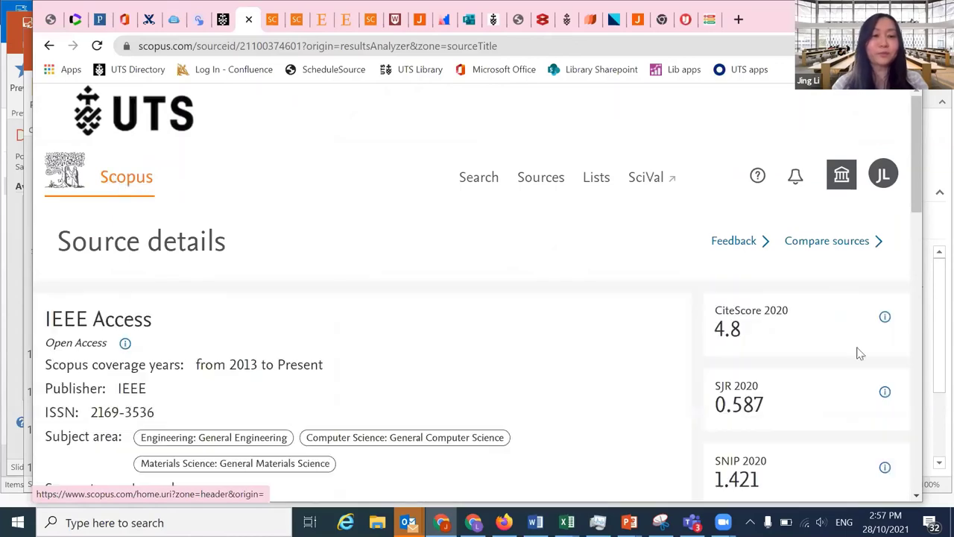
scroll(913, 172, down, 4)
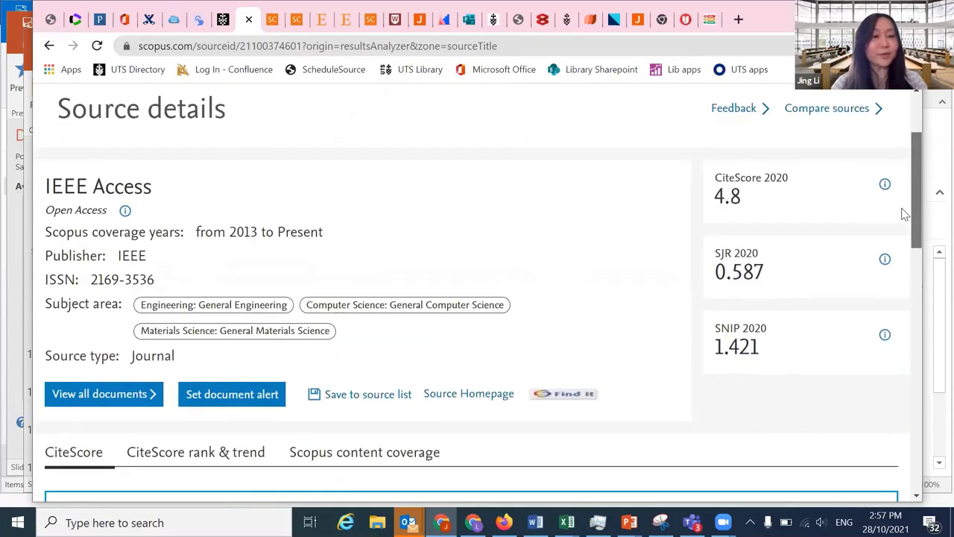
scroll(883, 302, down, 3)
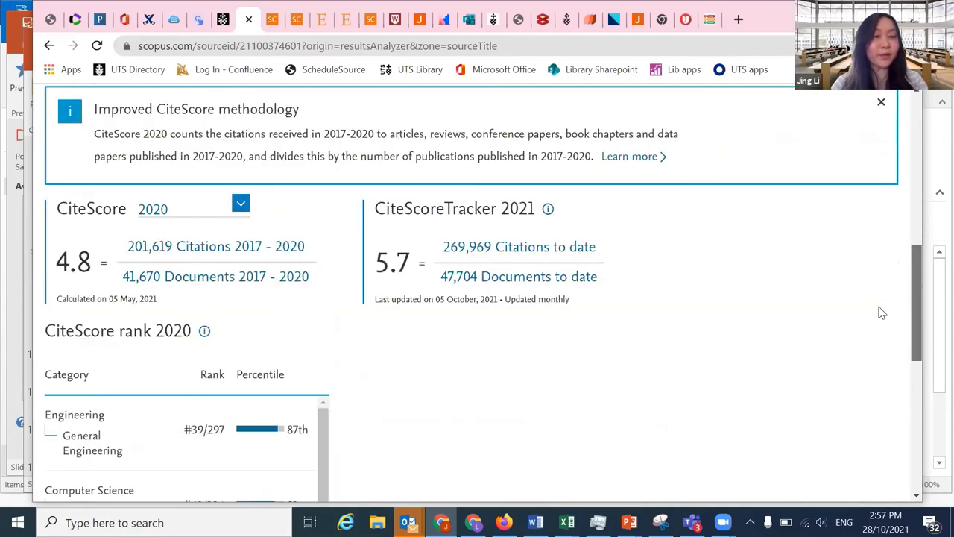
scroll(875, 339, down, 2)
scroll(932, 331, down, 1)
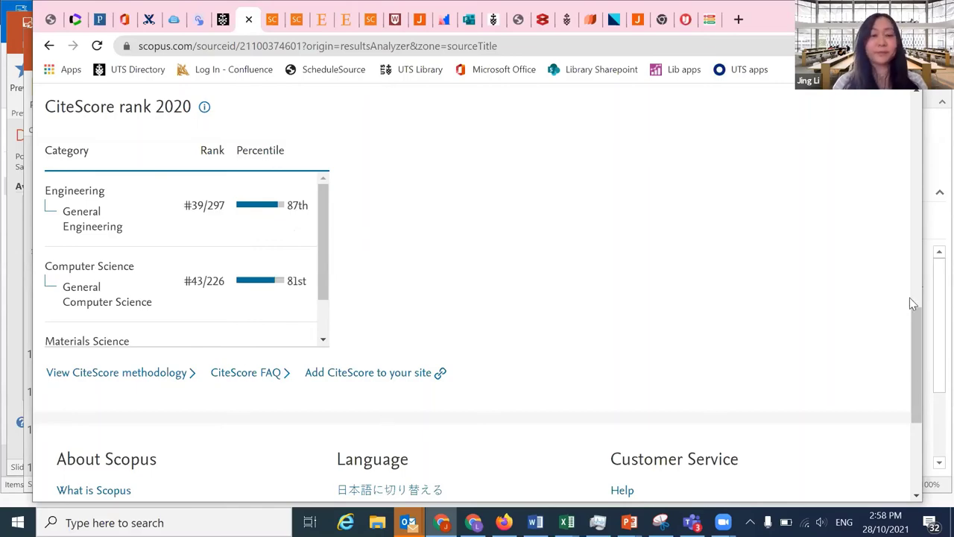
scroll(904, 253, up, 8)
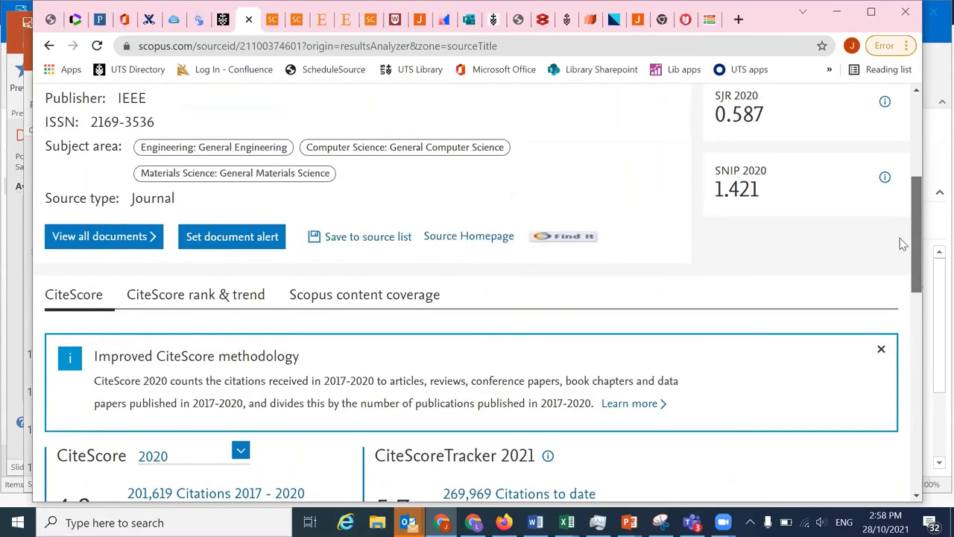
Step: View the CiteScore rank and trend of IEEE Access in the General Engineering category
click(156, 295)
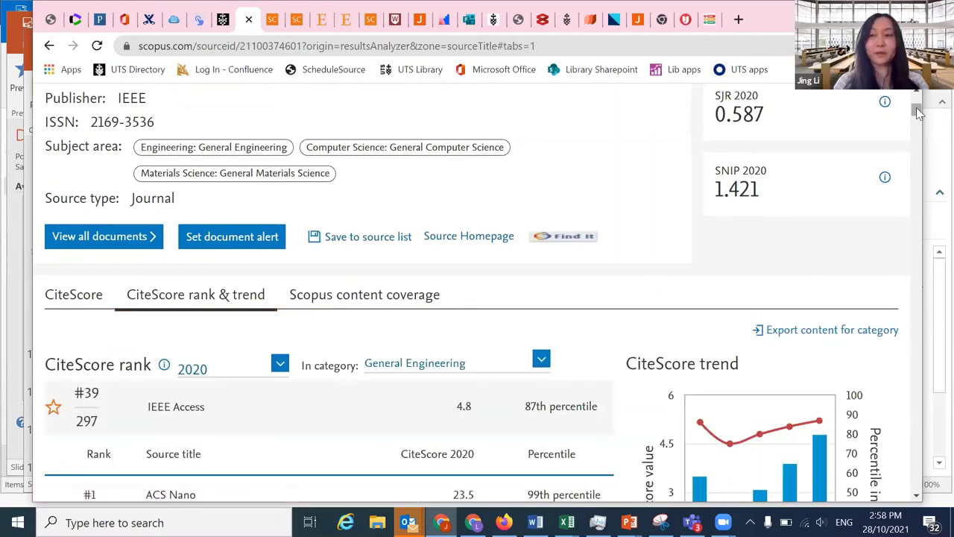
scroll(916, 108, down, 1)
scroll(916, 115, down, 2)
scroll(915, 115, up, 2)
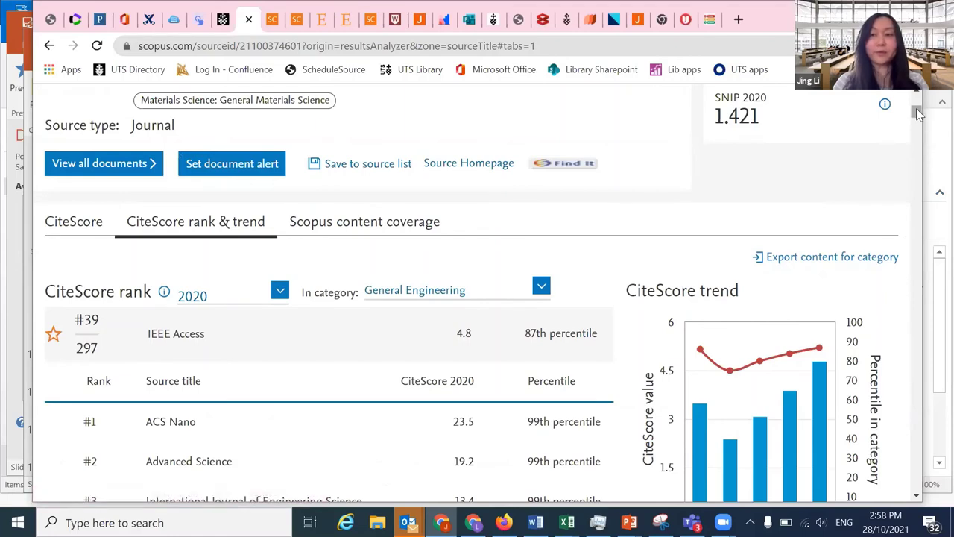
drag(918, 113, 918, 119)
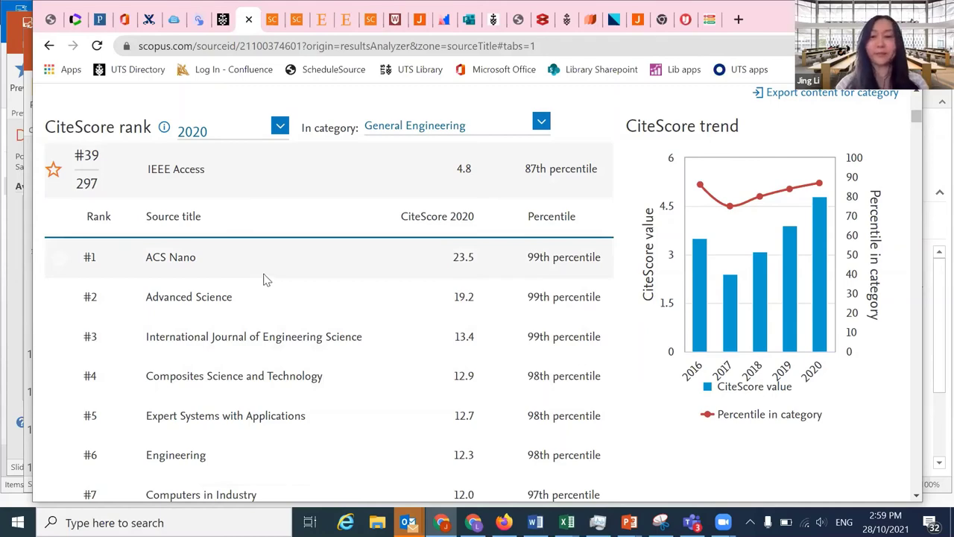
Step: Return from the IEEE Access source details through the analysis to the limited document results and look over the list
click(49, 48)
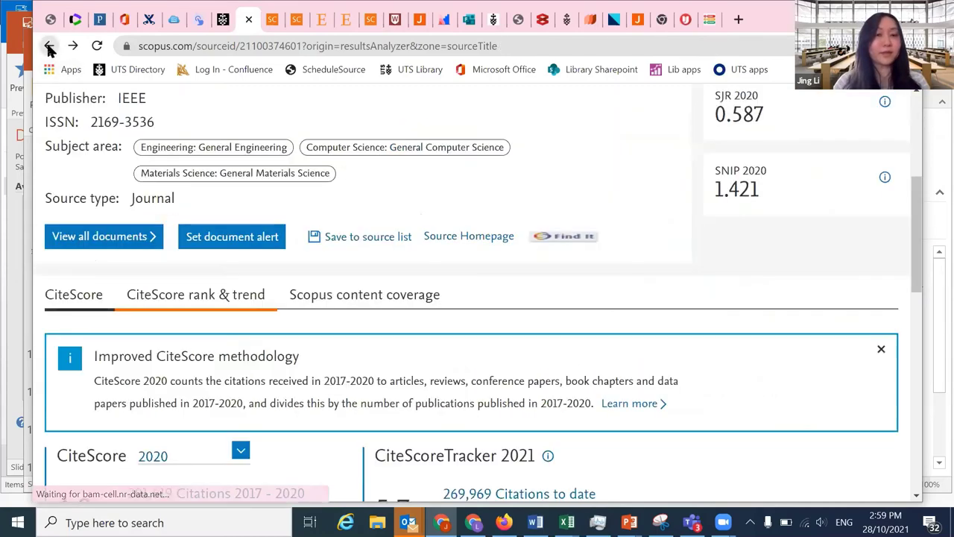
drag(921, 246, 930, 152)
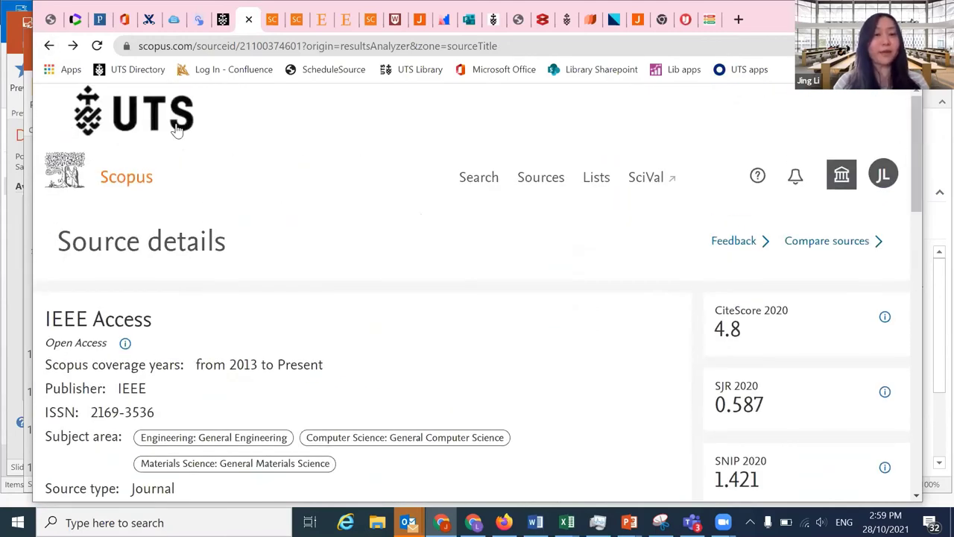
click(47, 46)
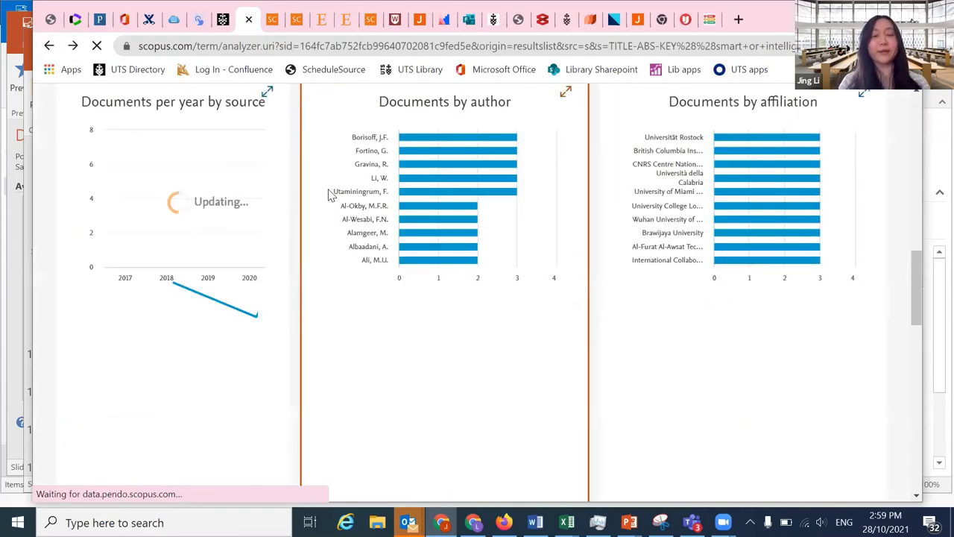
drag(917, 306, 911, 136)
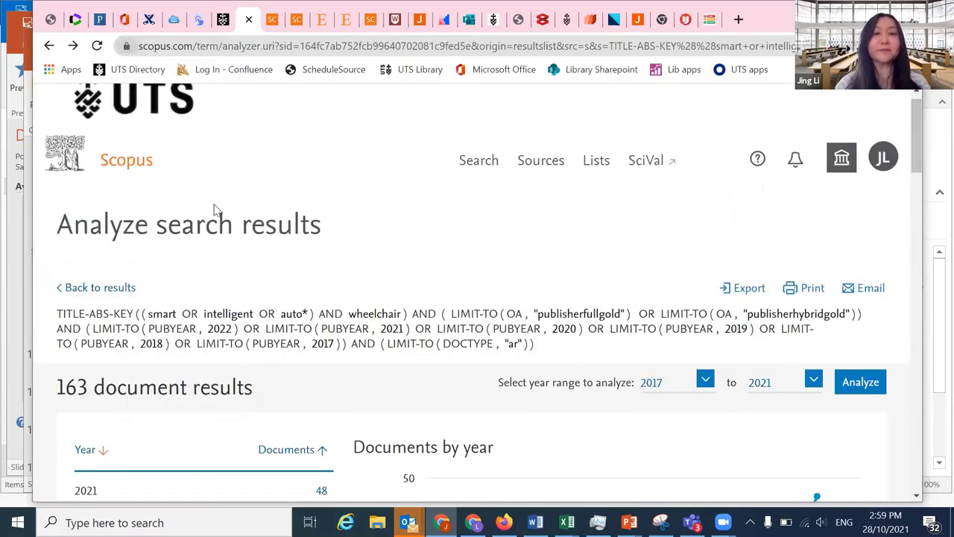
click(47, 47)
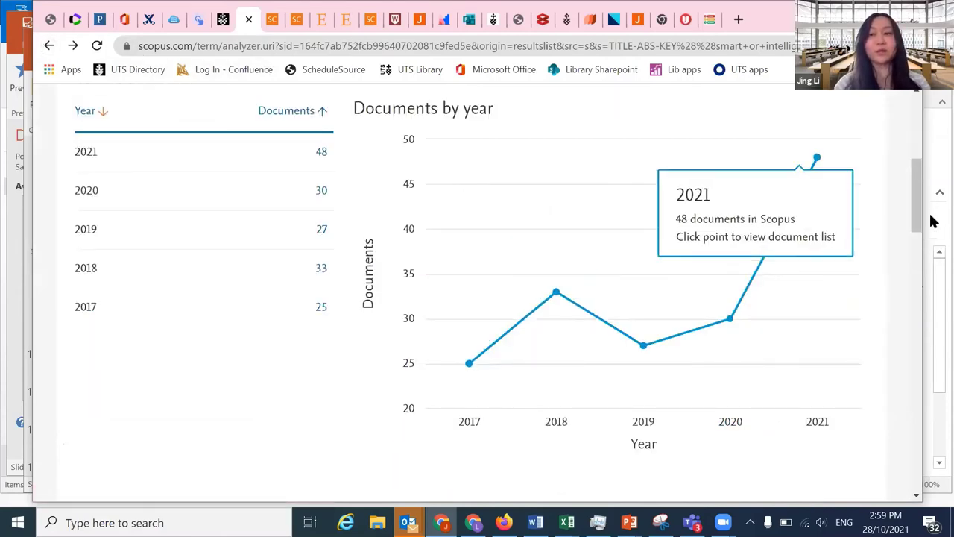
scroll(916, 178, up, 3)
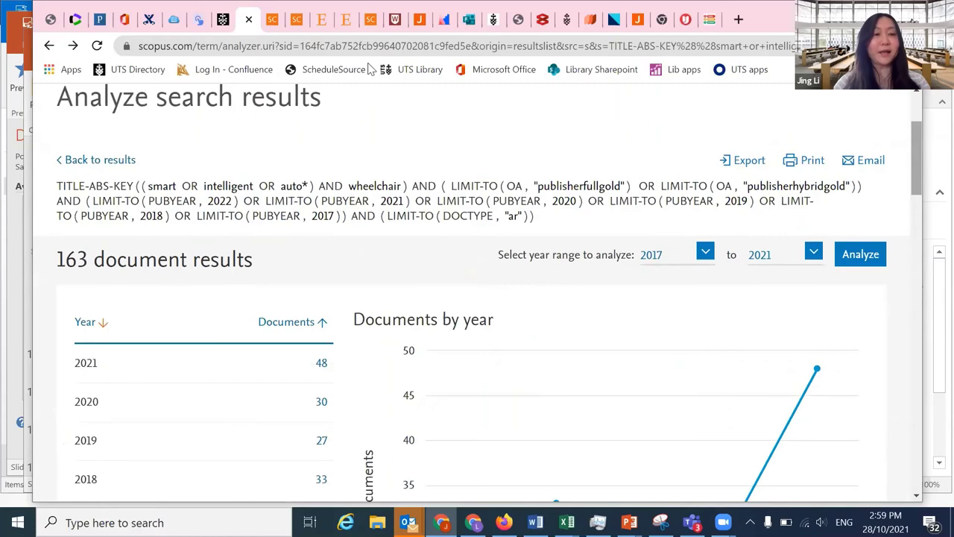
click(48, 46)
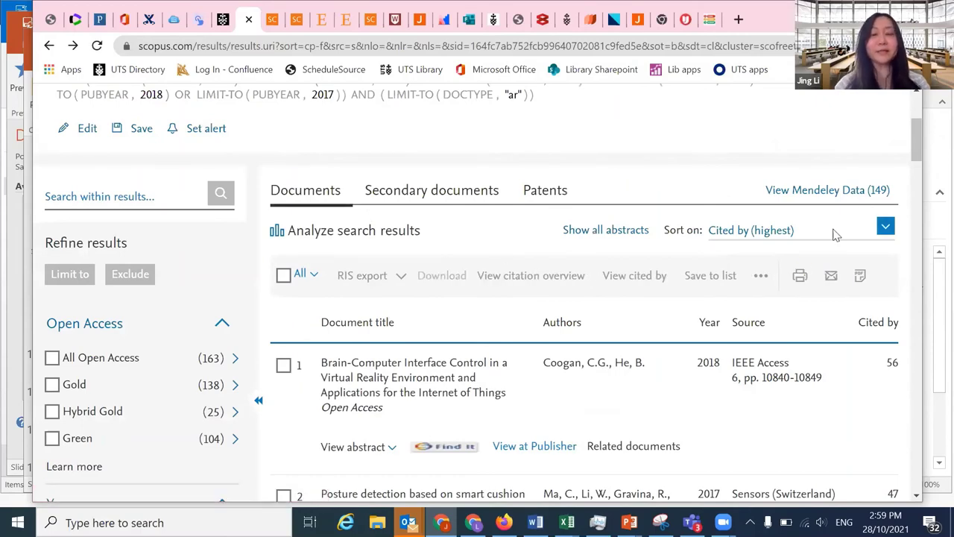
scroll(912, 130, up, 2)
scroll(913, 130, up, 4)
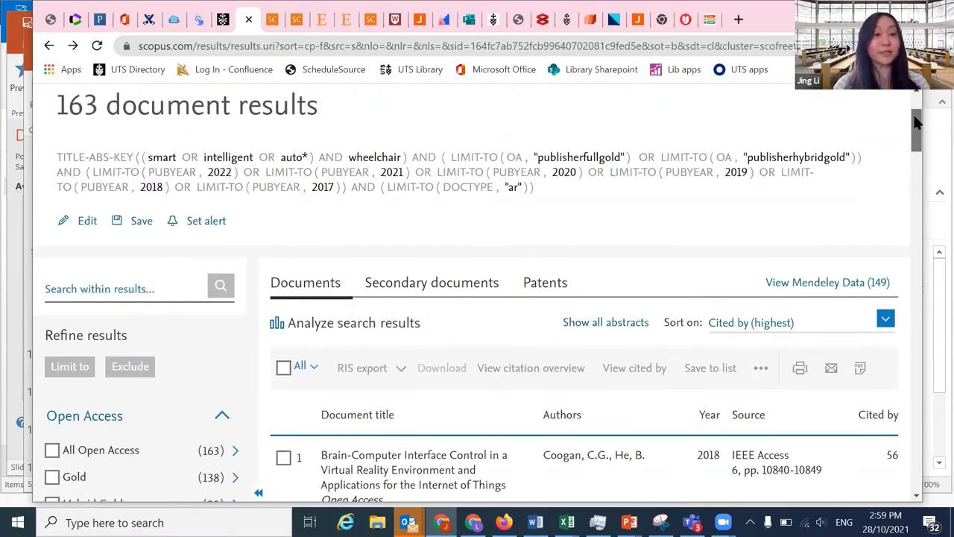
scroll(915, 134, down, 5)
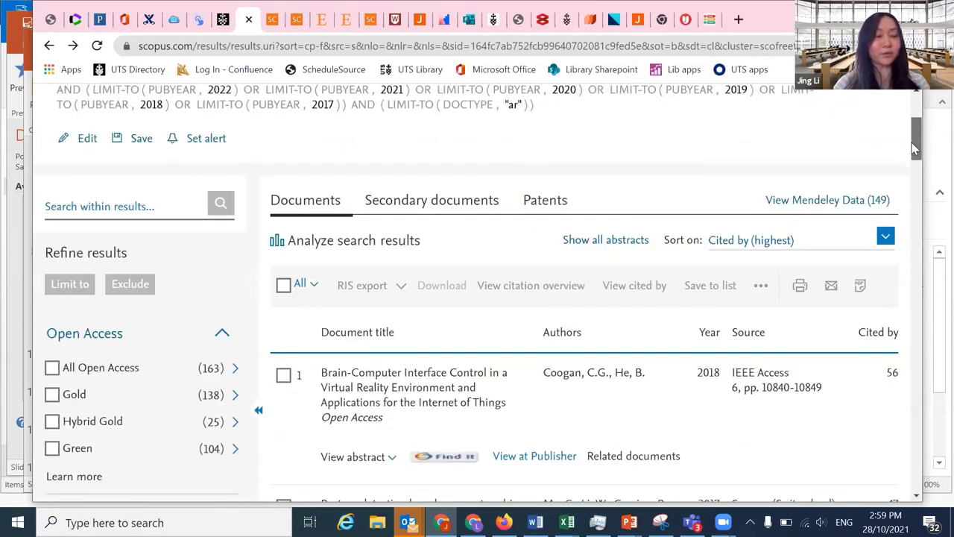
scroll(911, 142, down, 3)
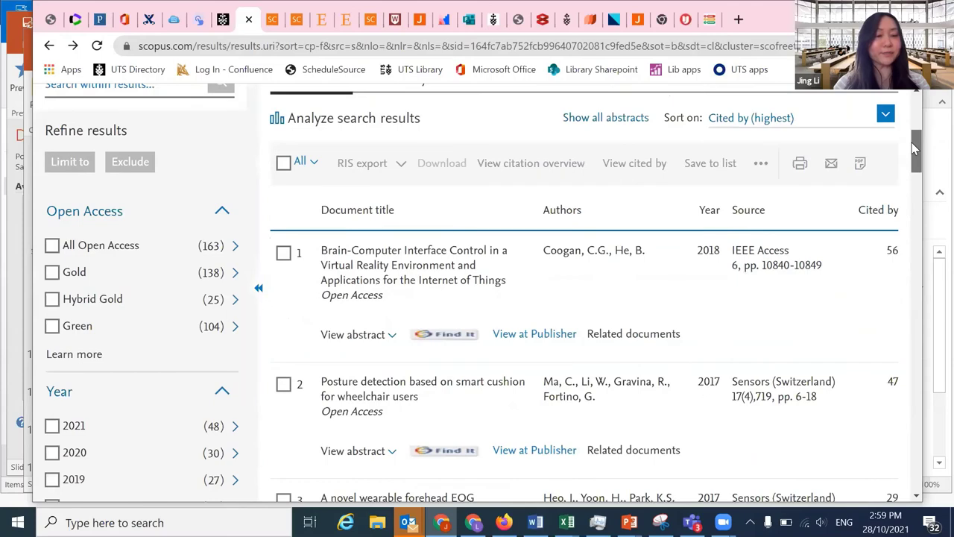
Step: Go back to the original unlimited wheelchair search results and clear the Gold and Hybrid Gold open access filters
click(48, 46)
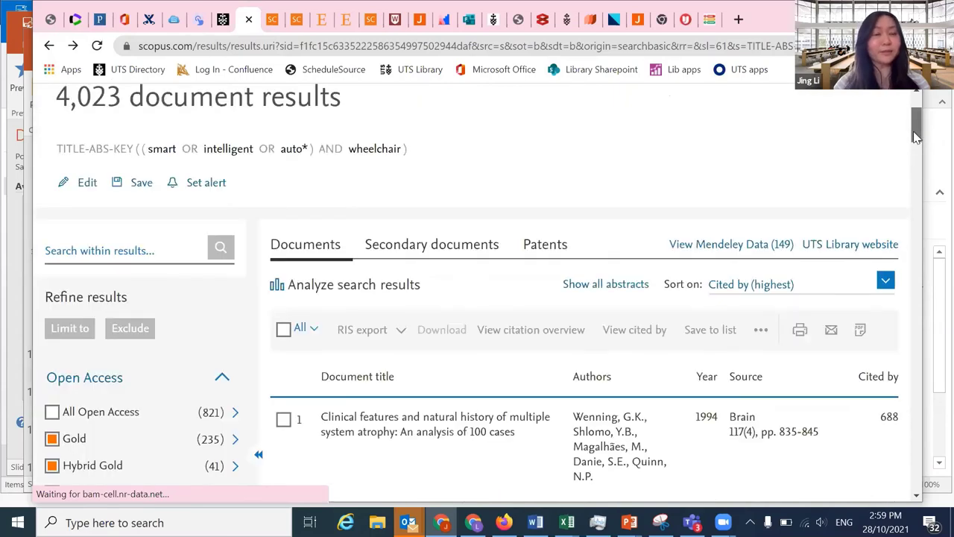
scroll(917, 146, down, 2)
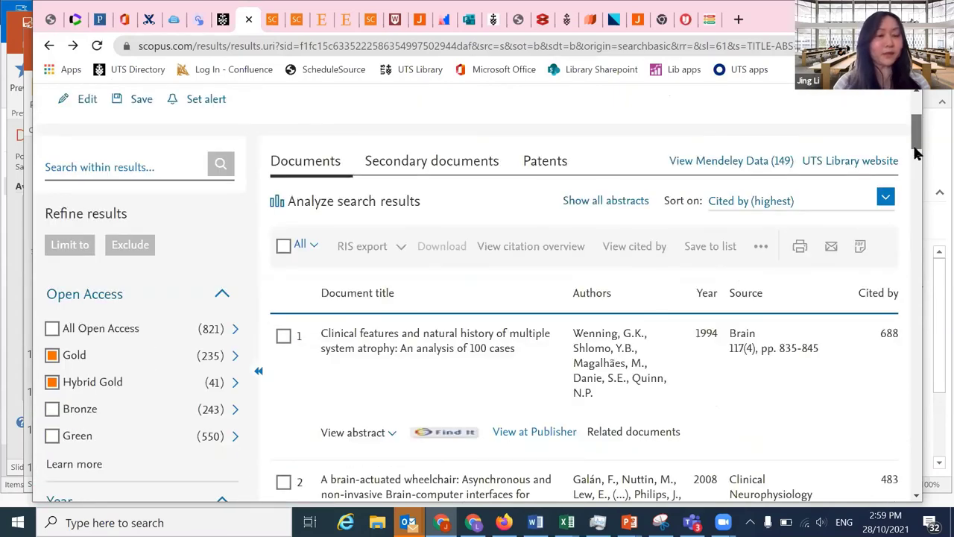
scroll(916, 153, down, 1)
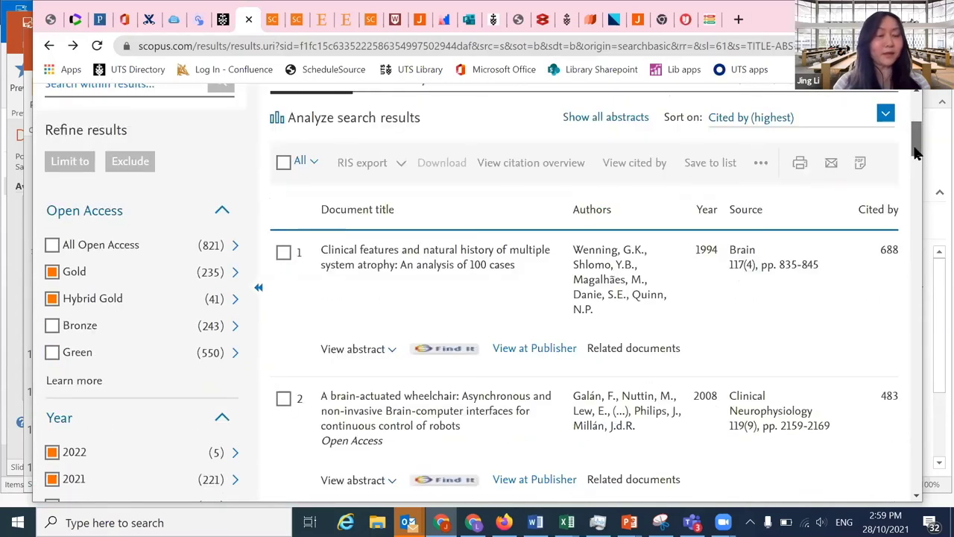
click(51, 300)
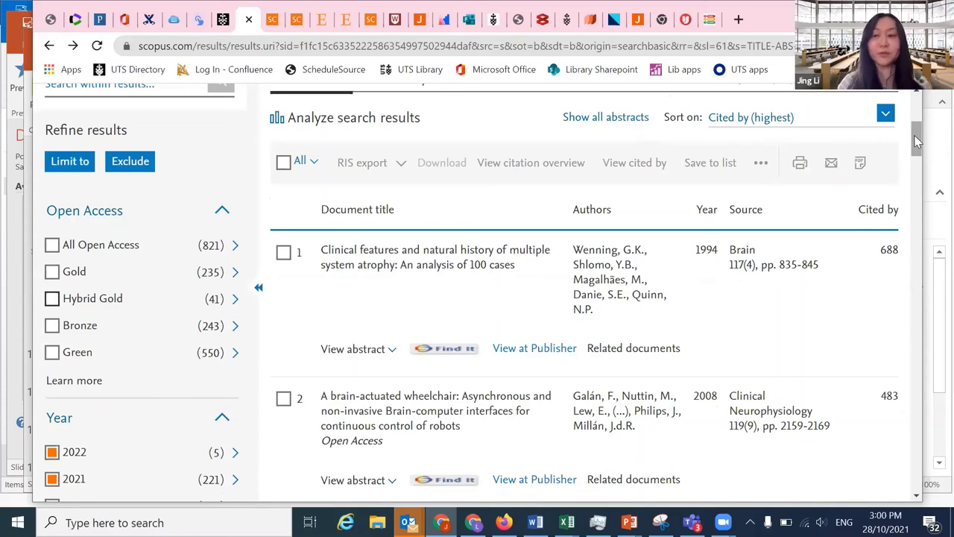
Step: Check the selected years 2017 to 2022 and document type Article, and limit the results to them
drag(917, 158, 917, 167)
scroll(916, 167, down, 1)
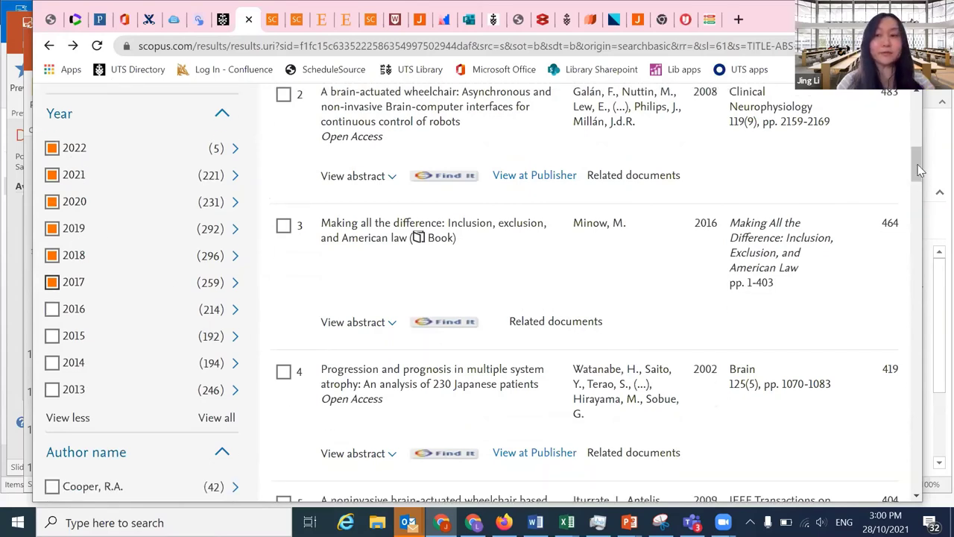
drag(919, 170, 919, 227)
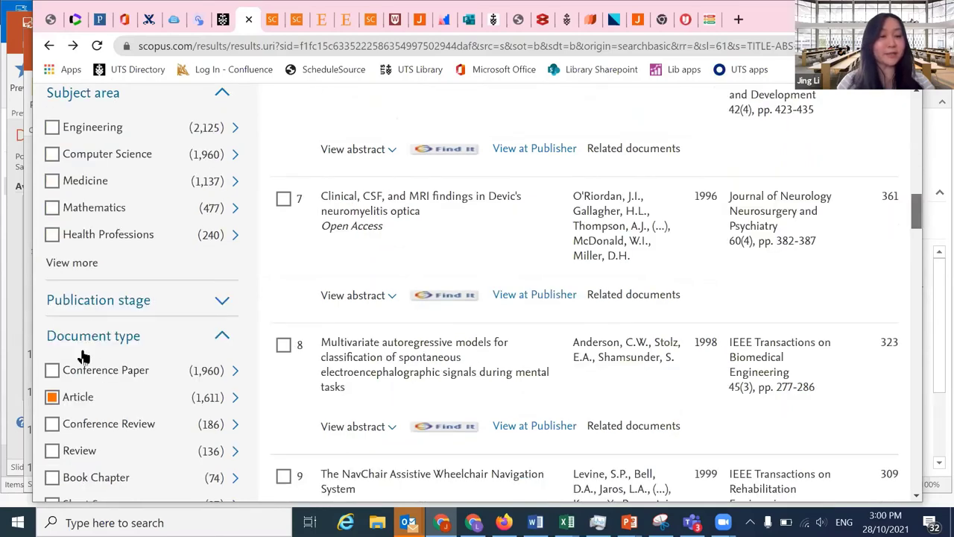
scroll(58, 352, down, 1)
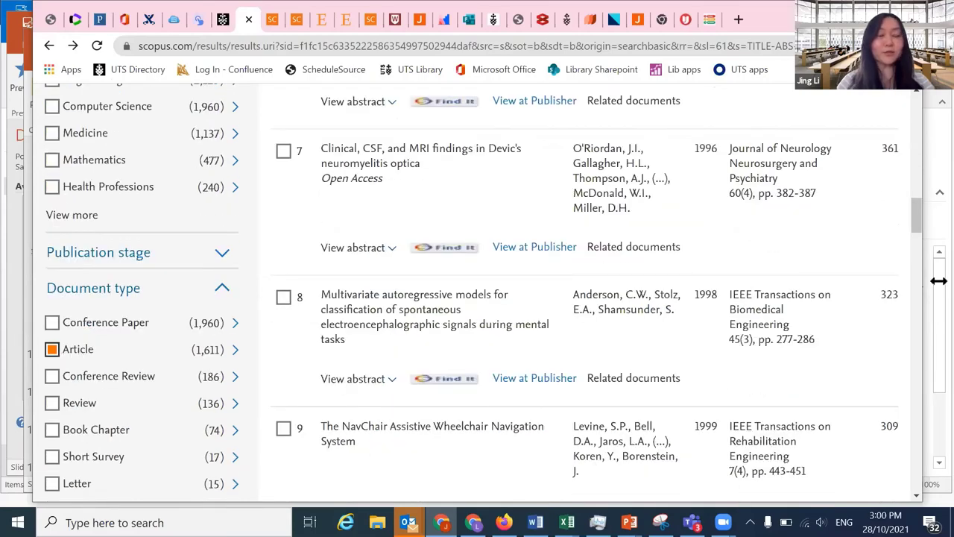
scroll(916, 212, up, 1)
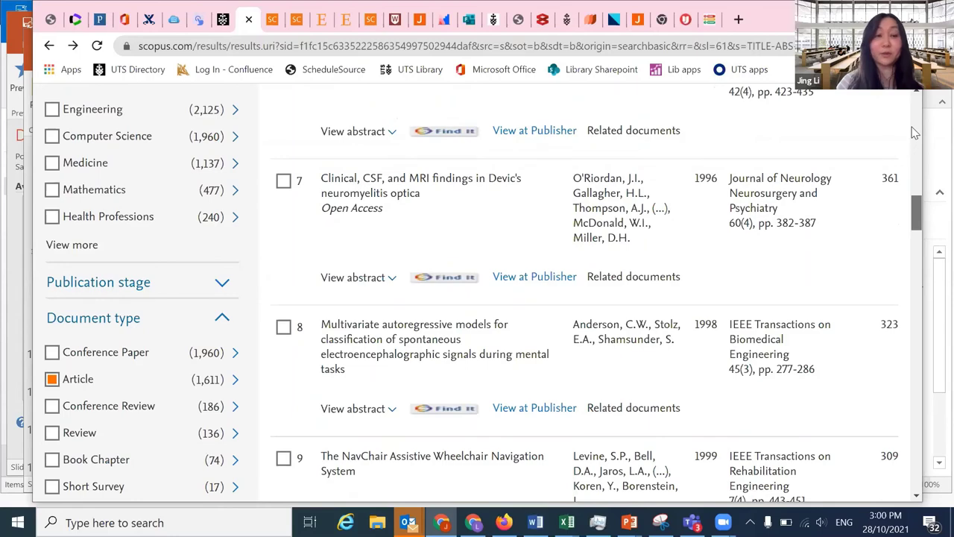
click(915, 135)
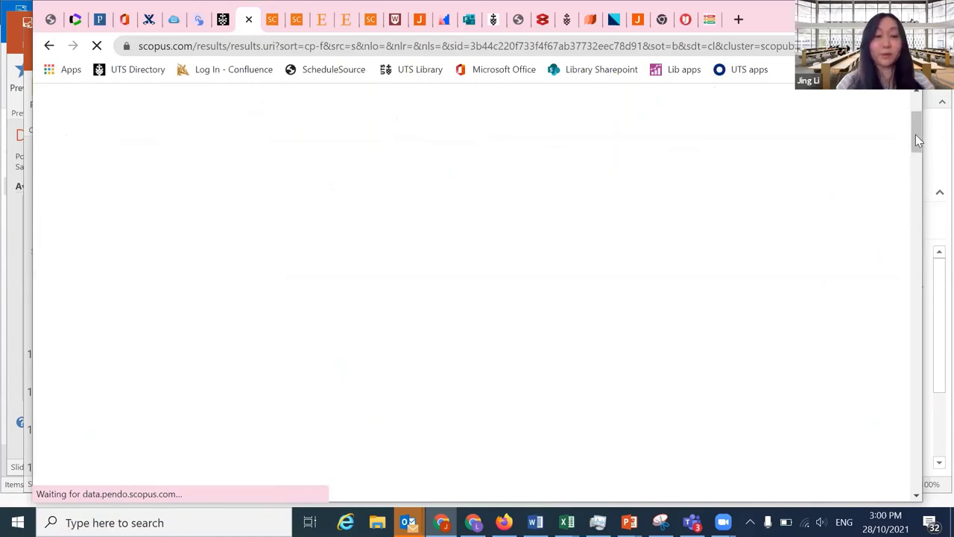
Step: Exclude Gold open access documents from the limited search results
scroll(56, 253, down, 1)
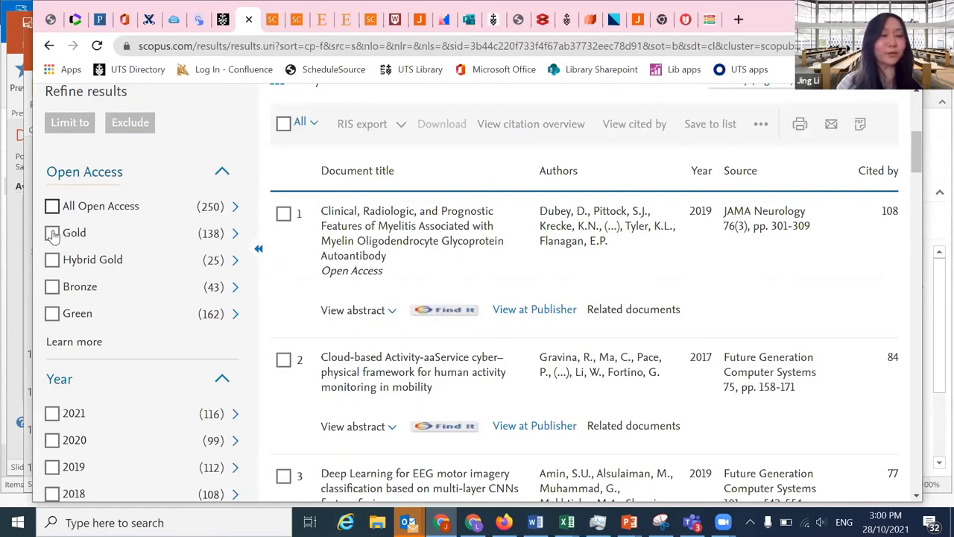
click(54, 234)
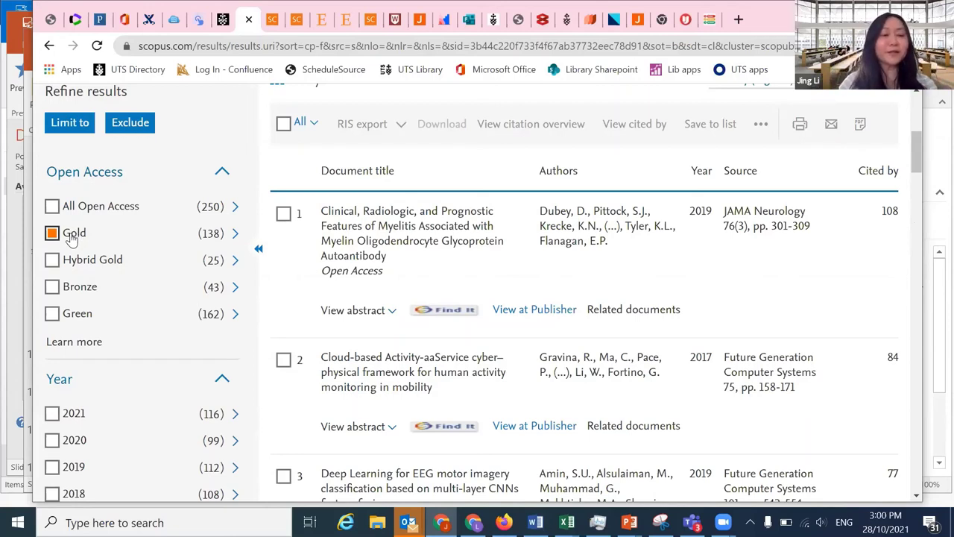
click(133, 125)
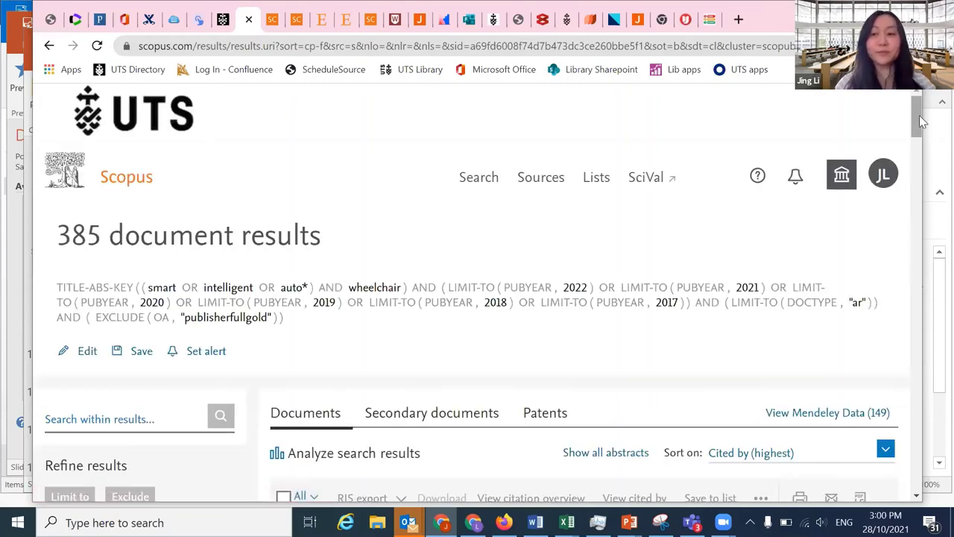
Step: Open the analysis of the wheelchair search results that exclude Gold open access and look over its cards
scroll(362, 247, down, 3)
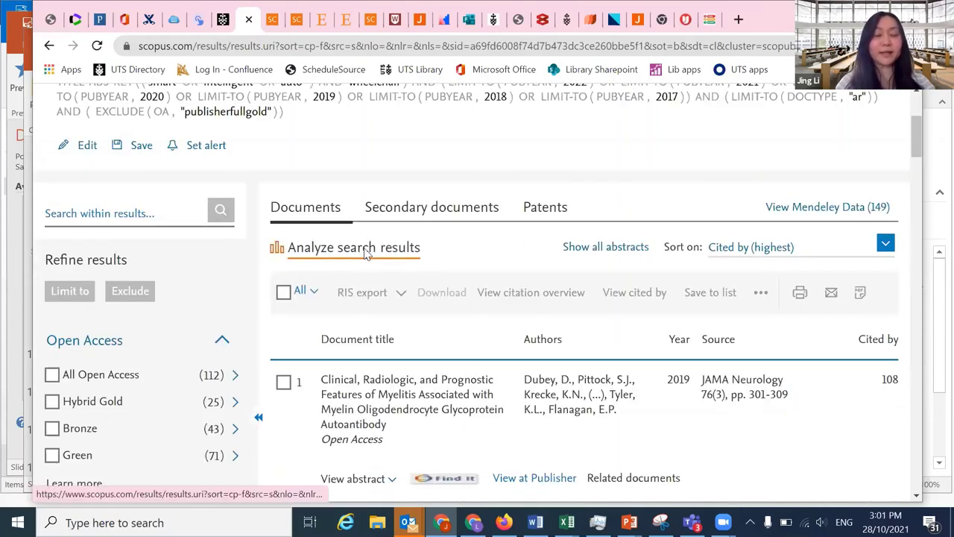
click(365, 254)
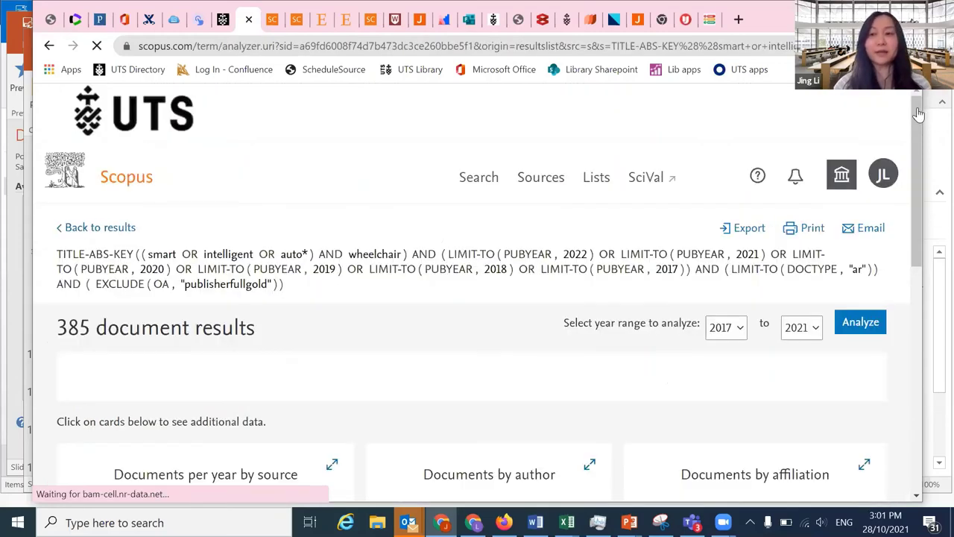
scroll(918, 239, down, 5)
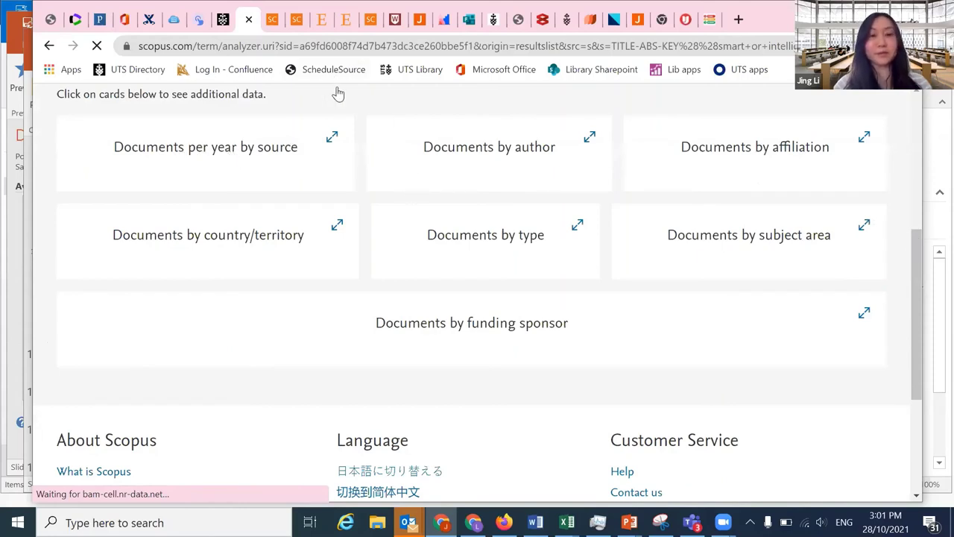
Step: Switch to the previously loaded analysis of the results excluding Gold open access and examine its documents per year by source
click(370, 21)
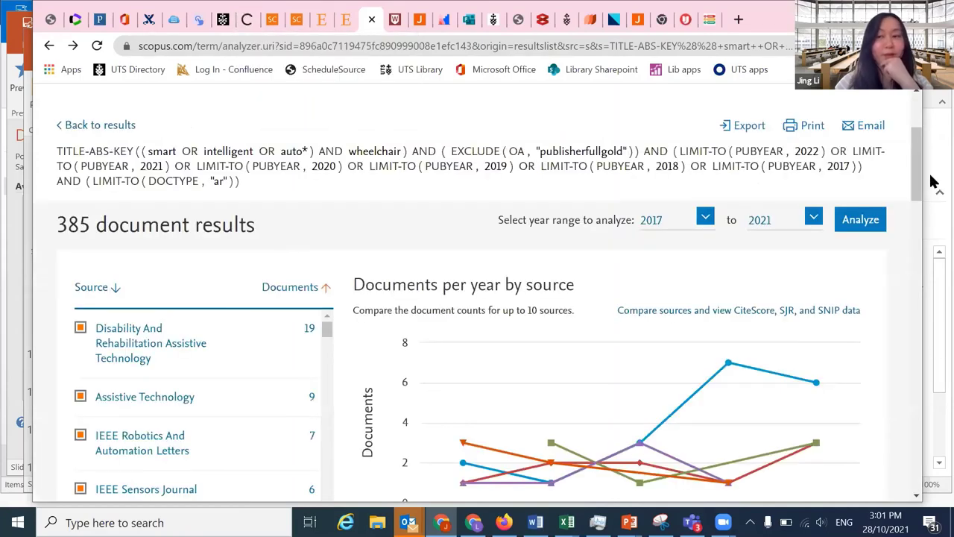
drag(921, 160, 921, 162)
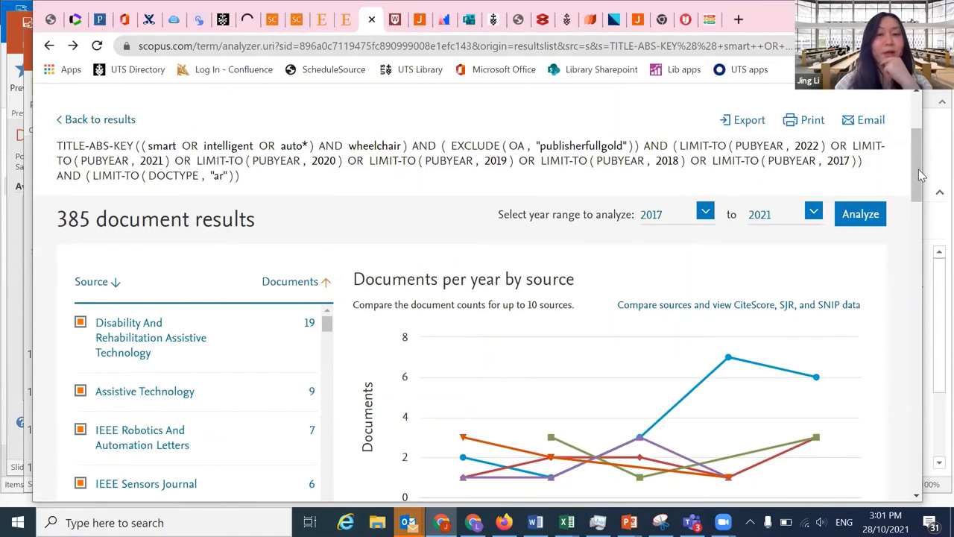
scroll(919, 169, down, 2)
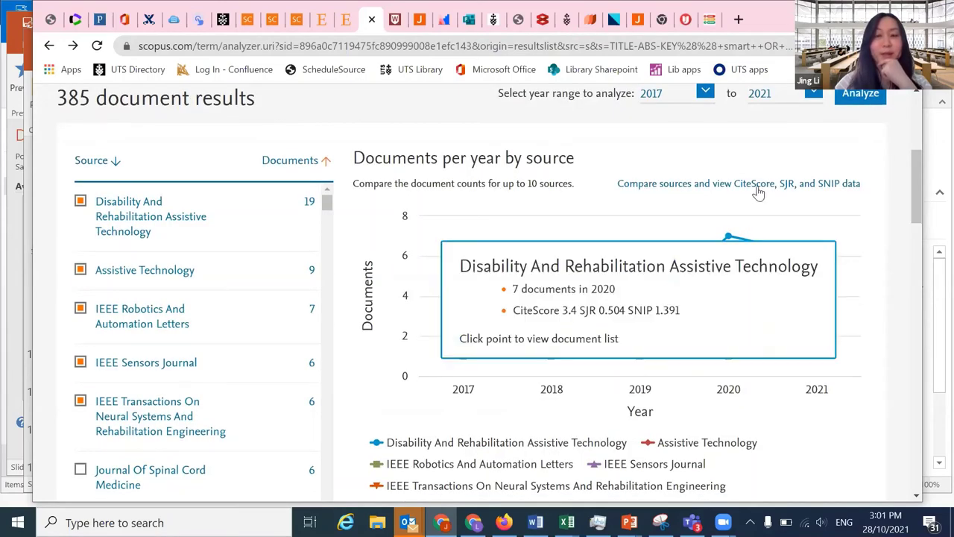
click(802, 187)
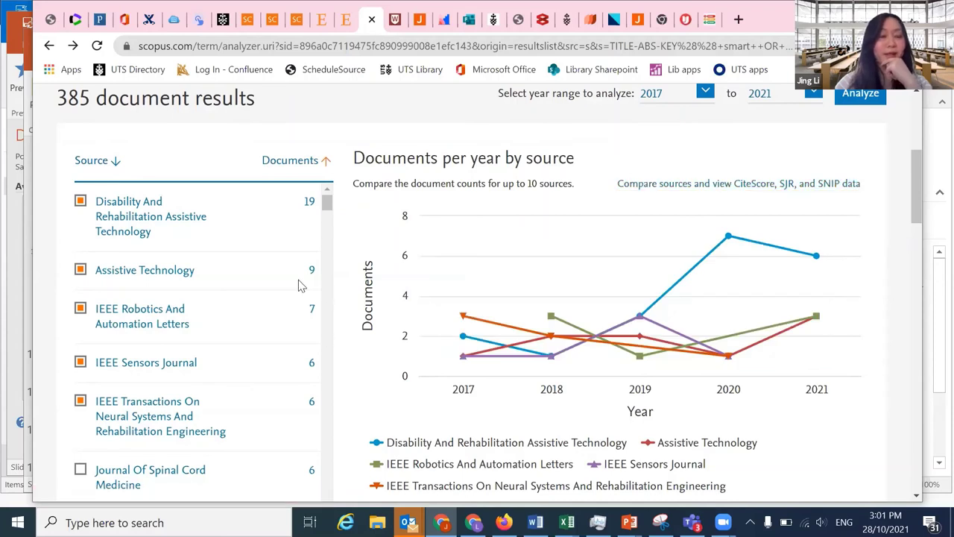
click(151, 234)
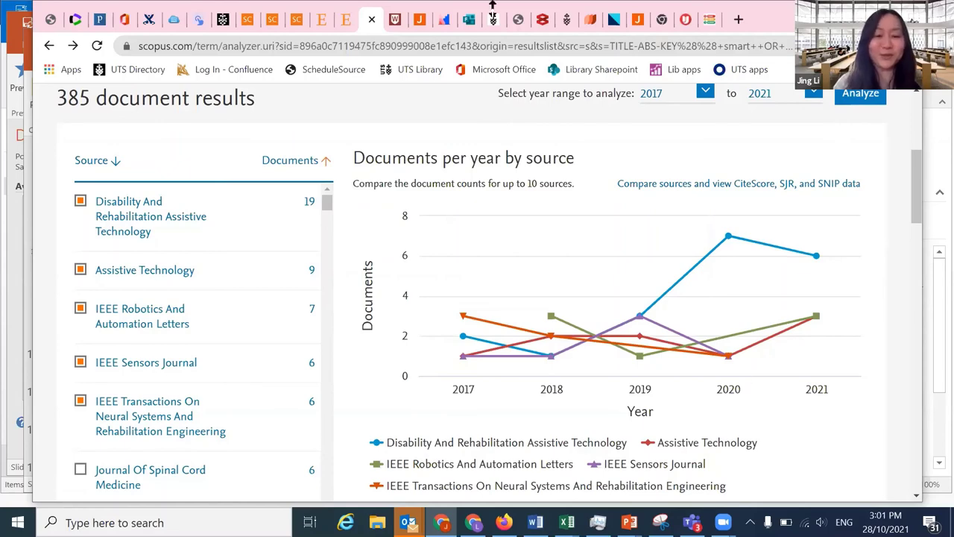
Step: Switch to the Sherpa page for Disability and Rehabilitation: Assistive Technology and review its publication information and open access pathways
click(419, 25)
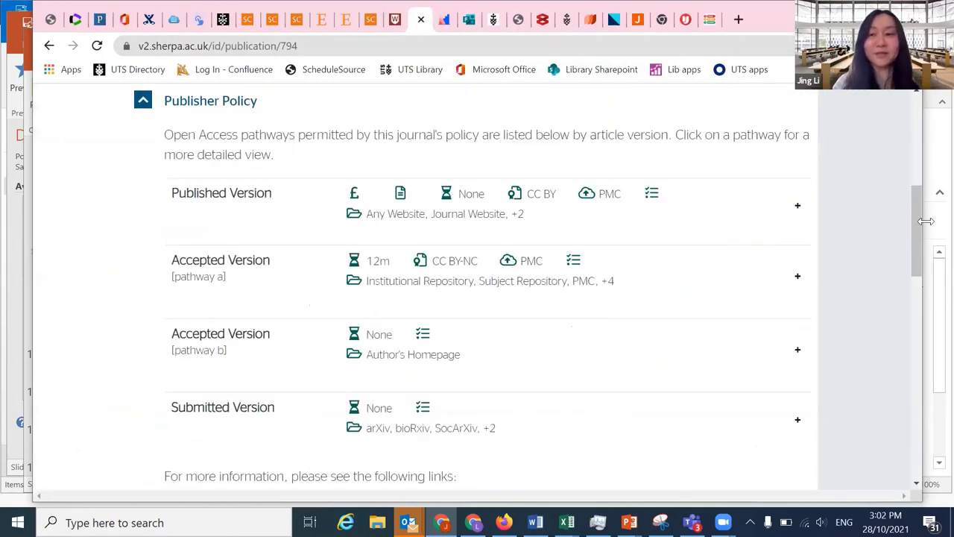
drag(918, 224, 917, 161)
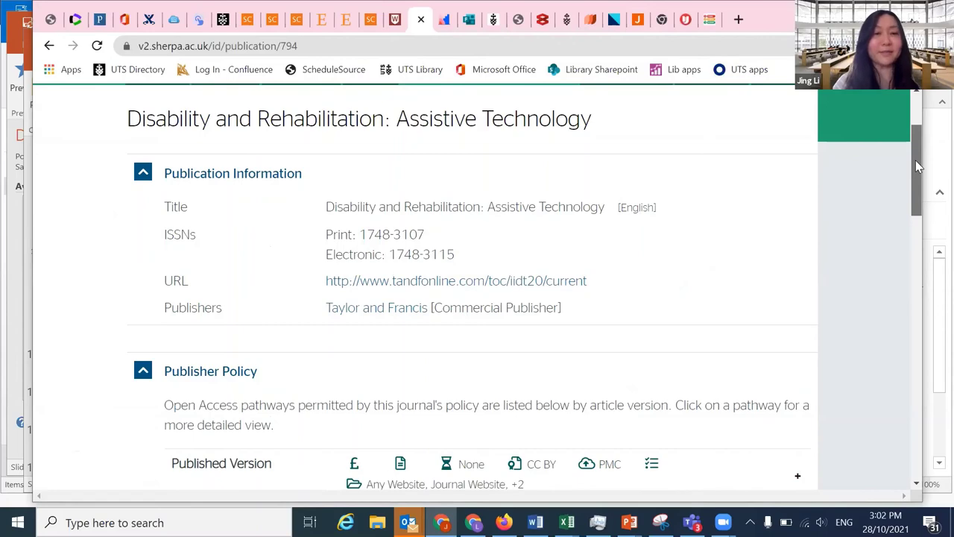
mouse_move(917, 167)
mouse_down()
mouse_move(917, 211)
mouse_move(909, 158)
mouse_up()
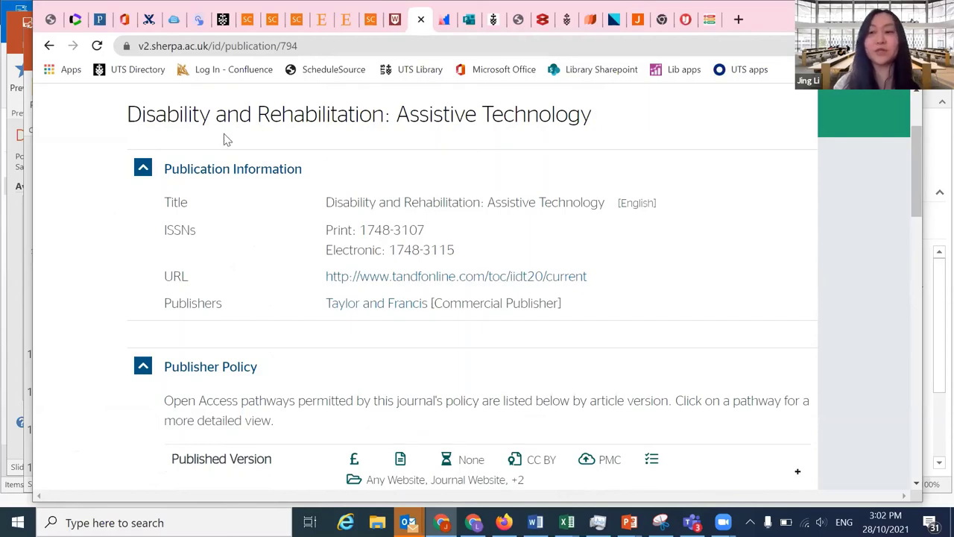
drag(916, 152, 909, 219)
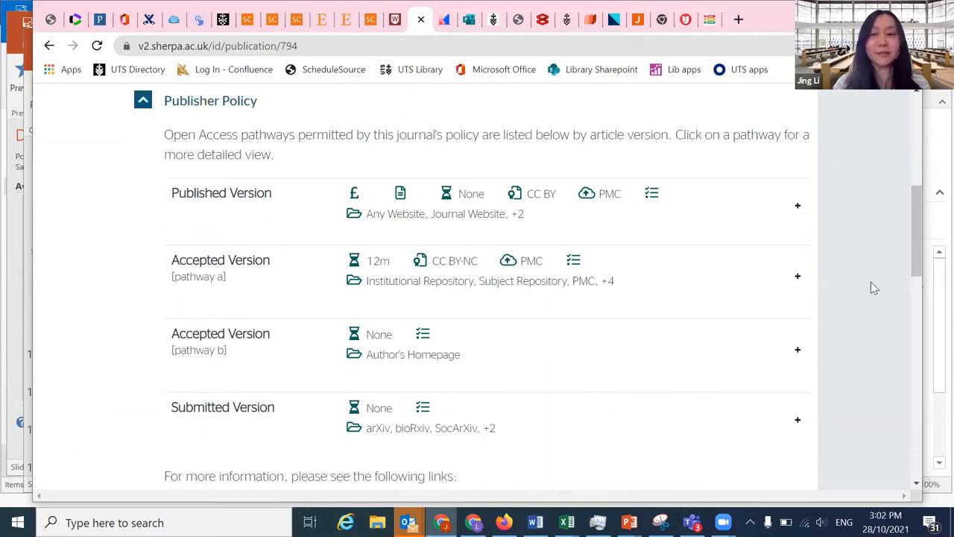
drag(908, 226, 914, 233)
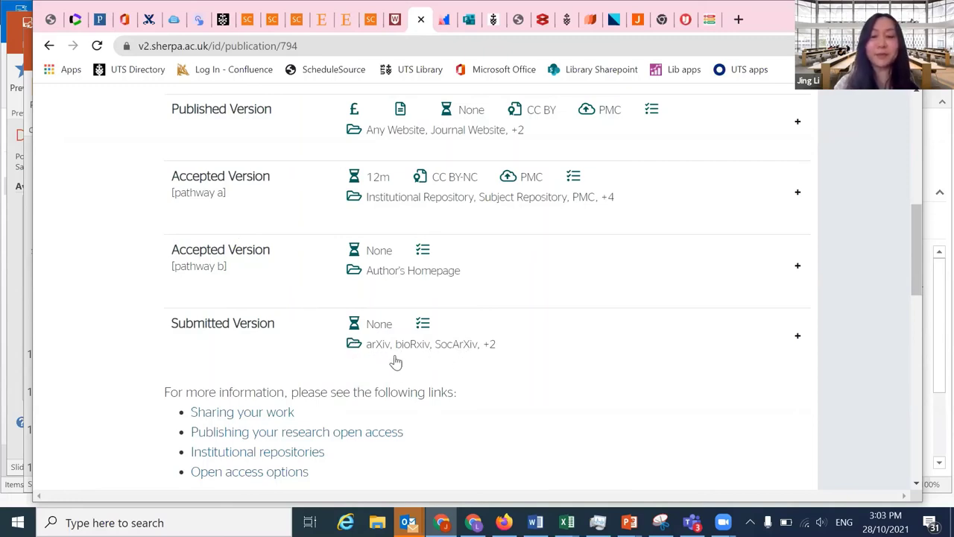
mouse_move(916, 255)
mouse_down()
mouse_move(915, 232)
mouse_move(910, 248)
mouse_up()
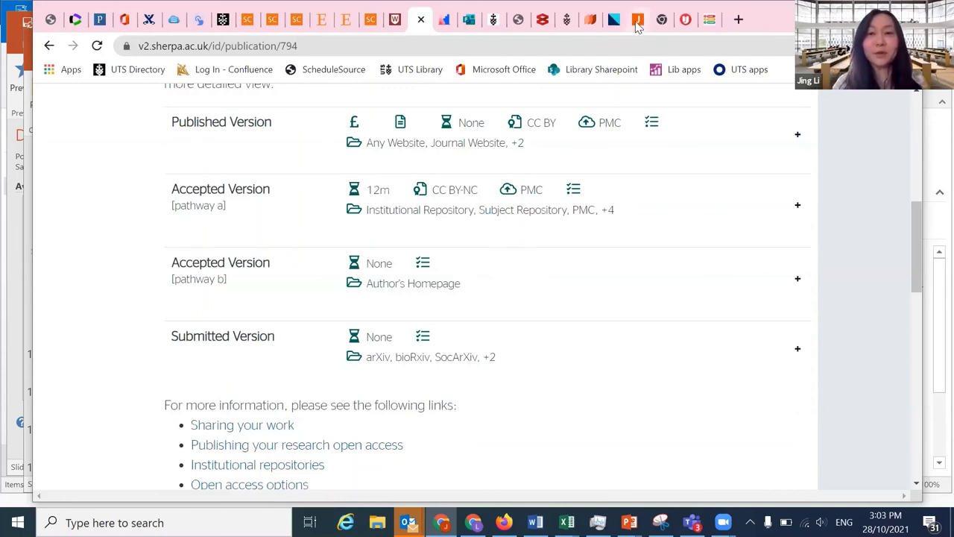
Step: Go back to the Scopus analysis of the Gold and Hybrid Gold results and examine its documents per year by source
click(246, 20)
scroll(670, 260, down, 3)
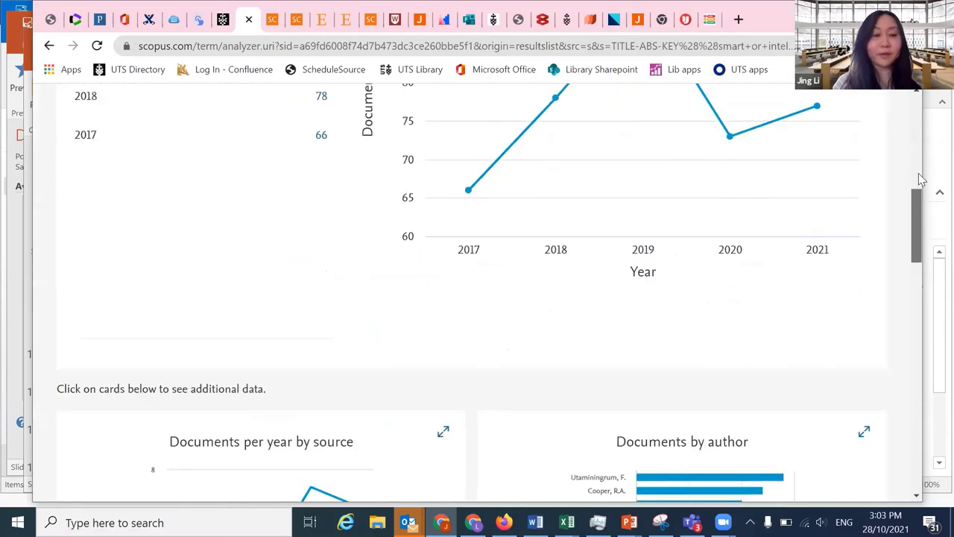
scroll(447, 149, up, 5)
click(272, 19)
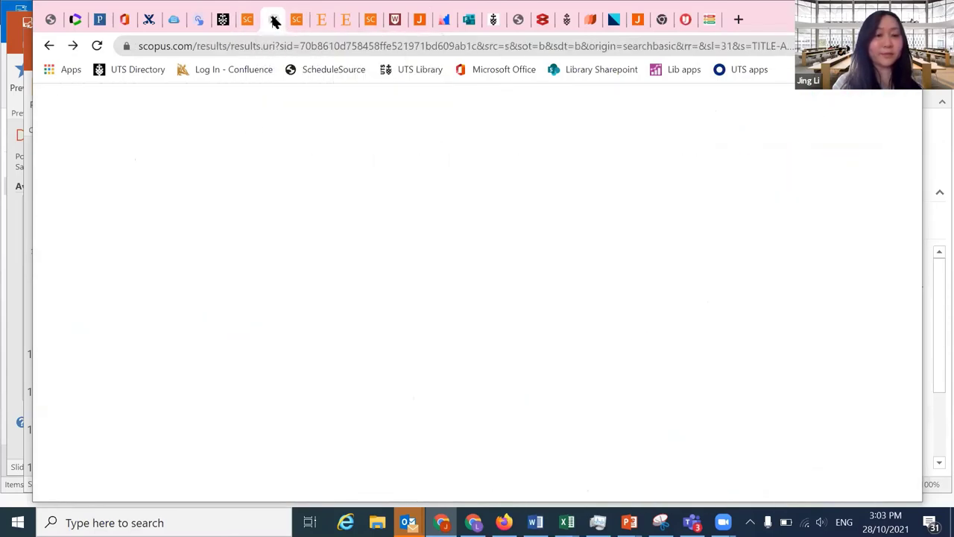
click(297, 20)
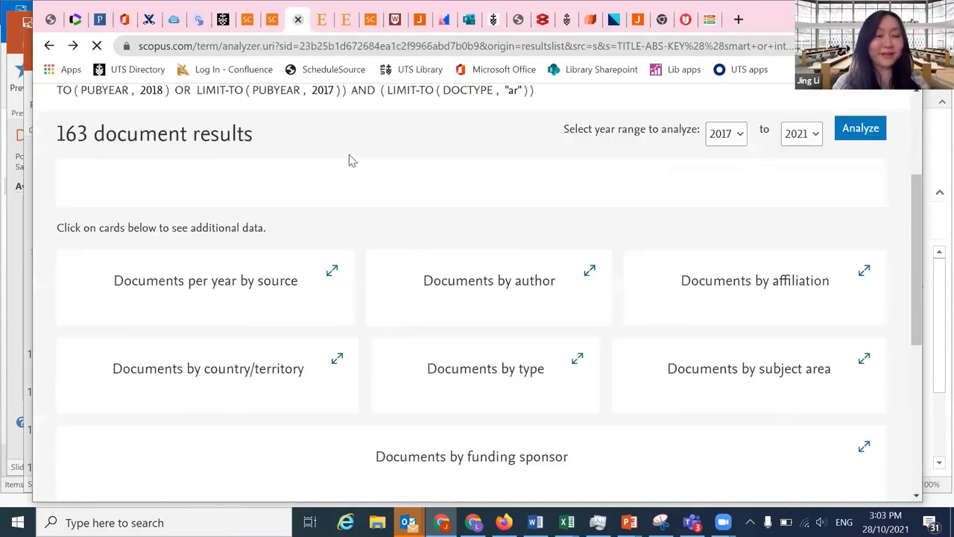
scroll(904, 201, down, 2)
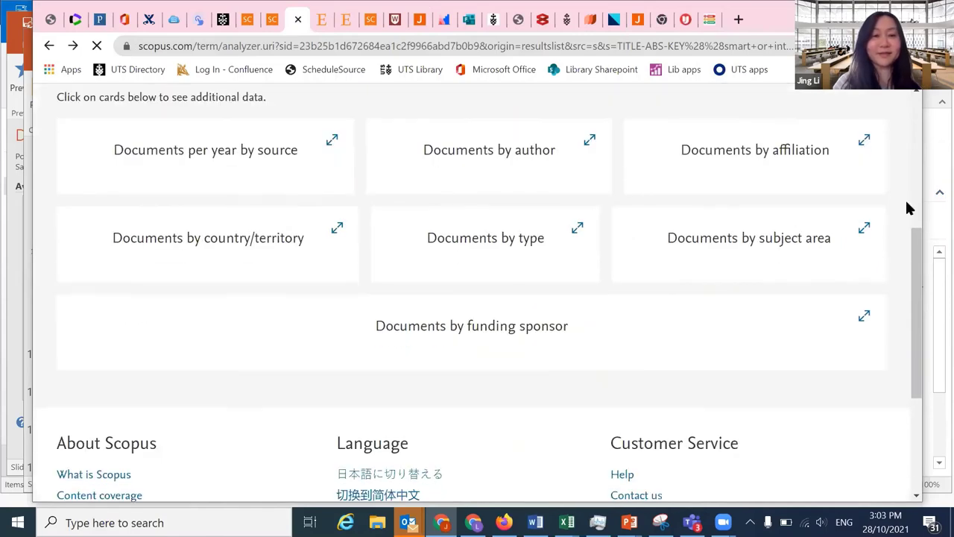
scroll(900, 149, up, 4)
scroll(894, 179, down, 2)
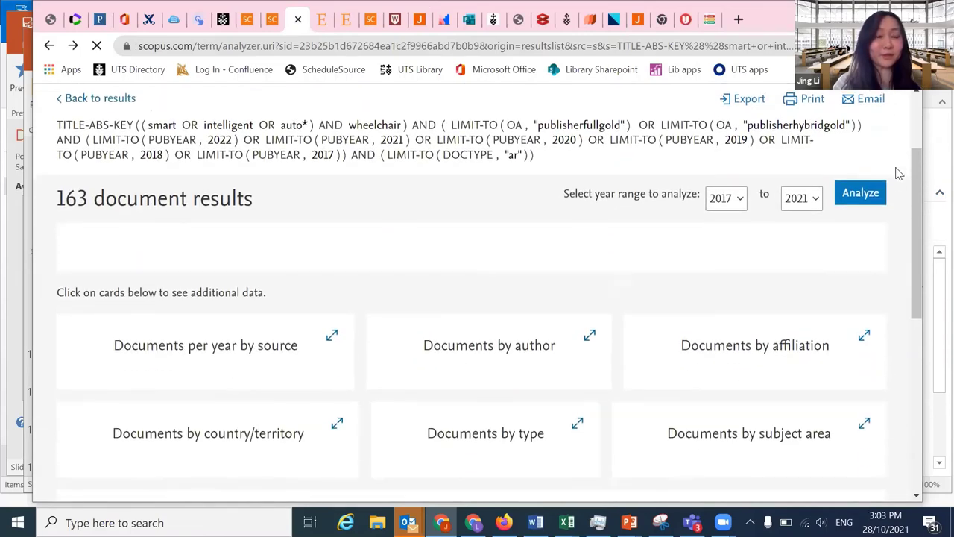
click(209, 240)
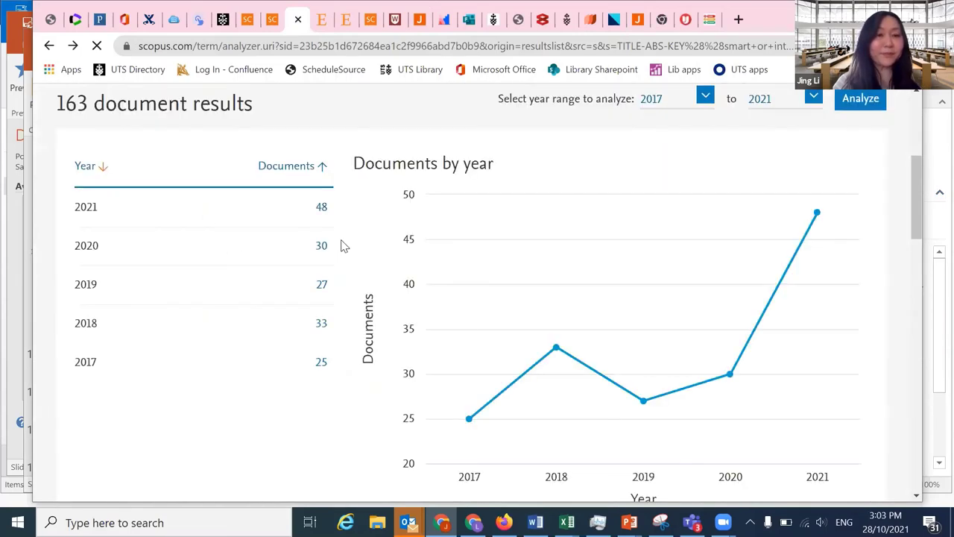
scroll(915, 227, down, 1)
scroll(915, 227, down, 3)
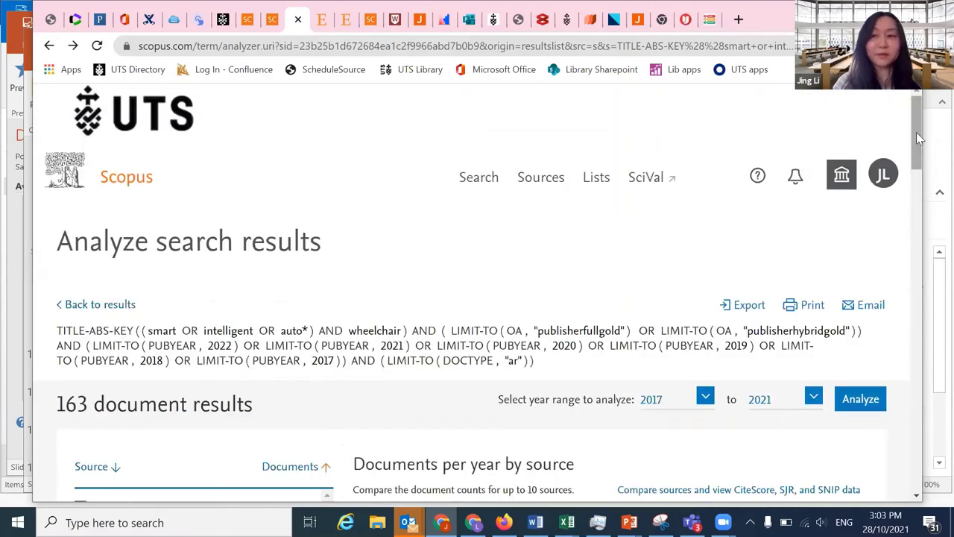
drag(916, 132, 915, 195)
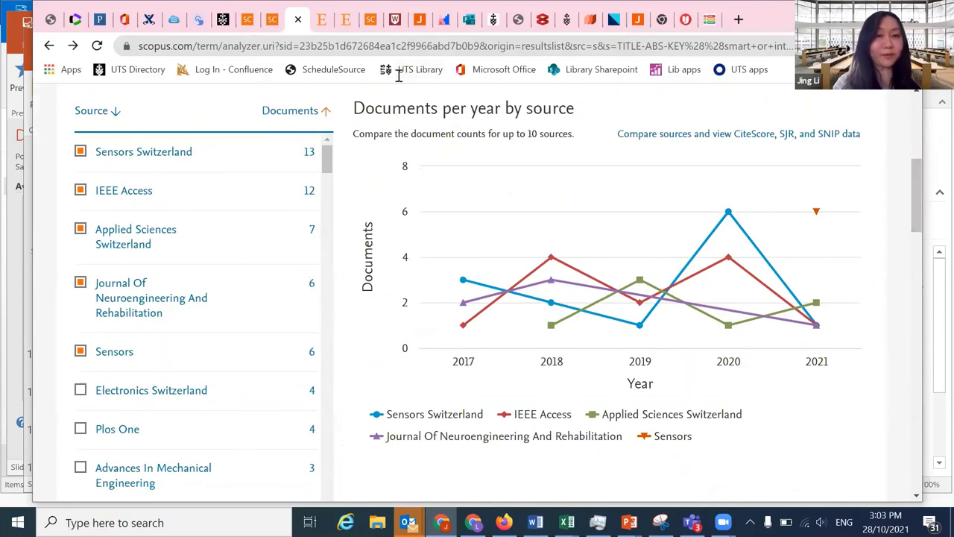
Step: Review the Sherpa open access pathways for IEEE Robotics and Automation Letters and return to the Gold and Hybrid Gold source chart in Scopus
click(370, 19)
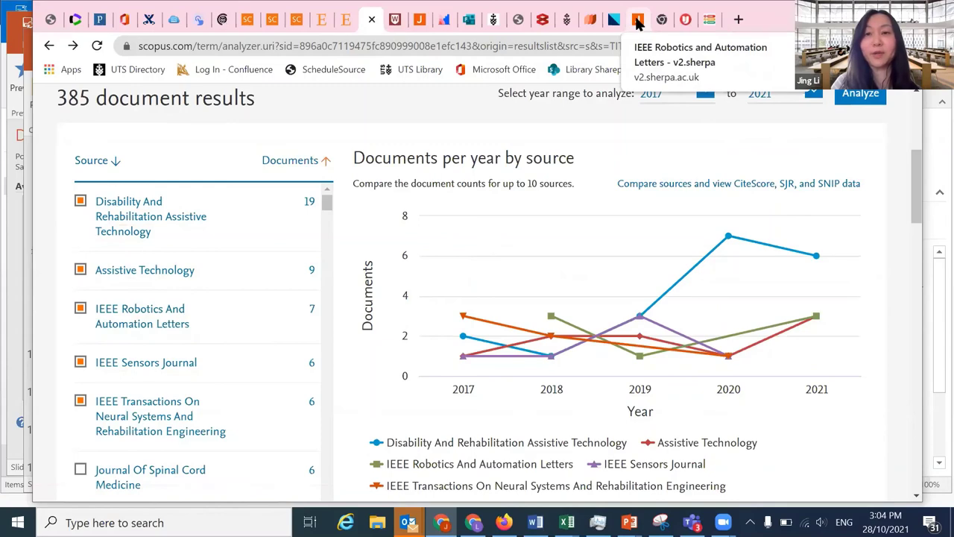
click(637, 20)
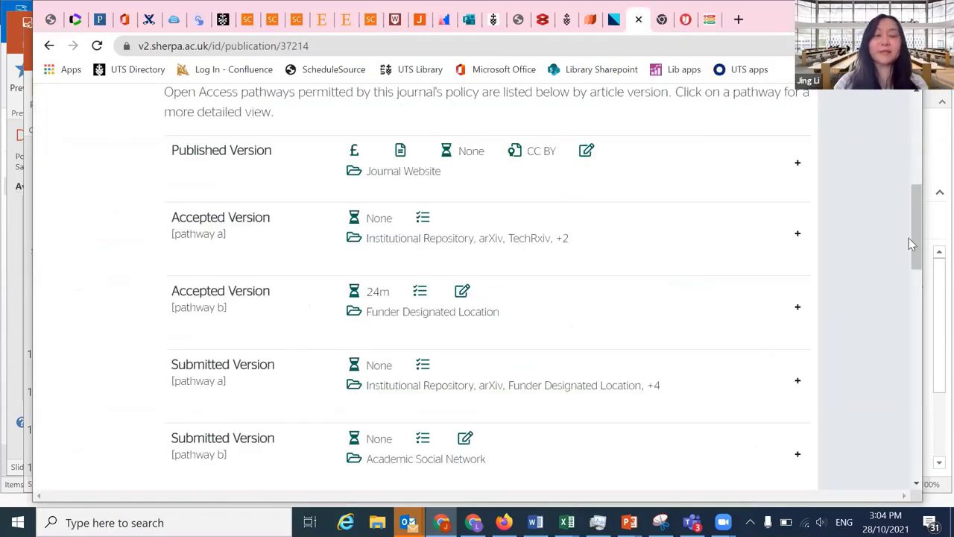
drag(908, 228, 908, 226)
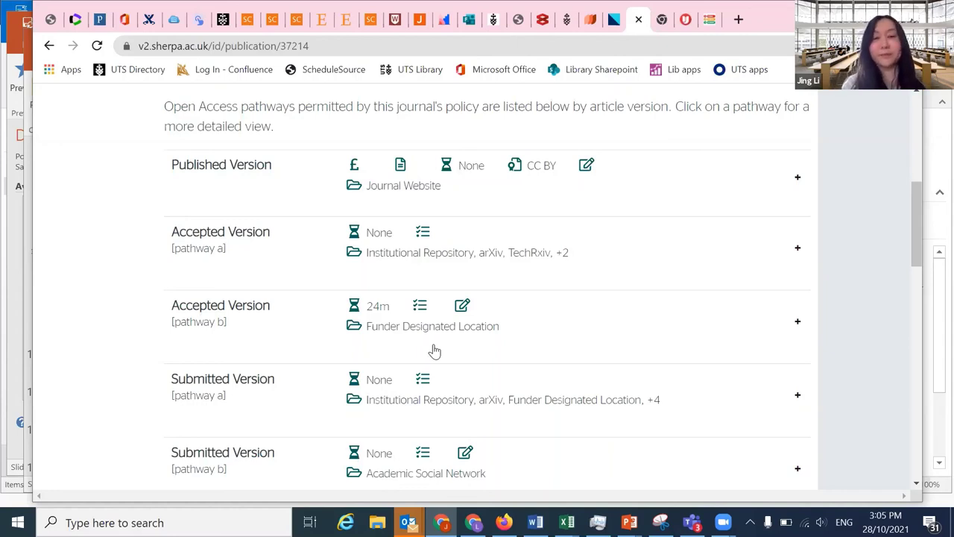
click(297, 20)
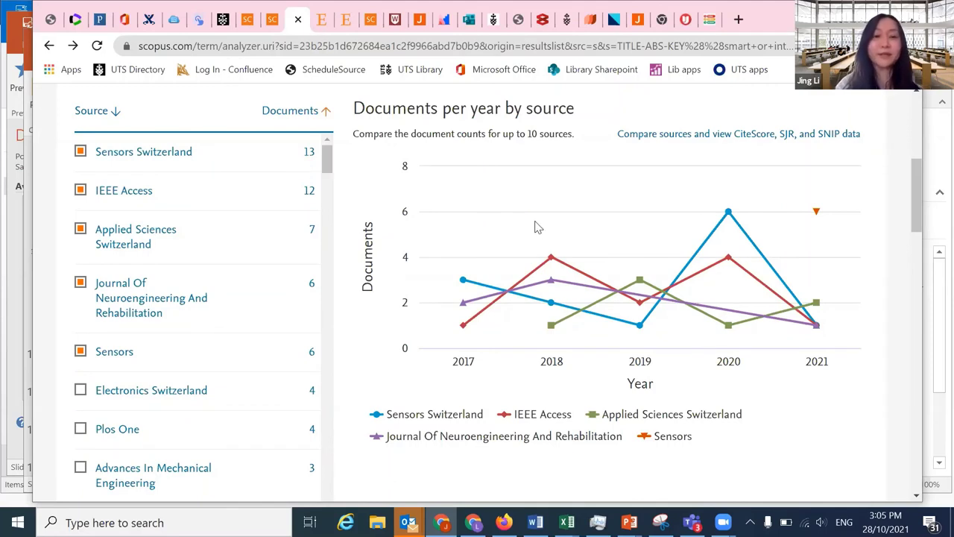
mouse_move(536, 218)
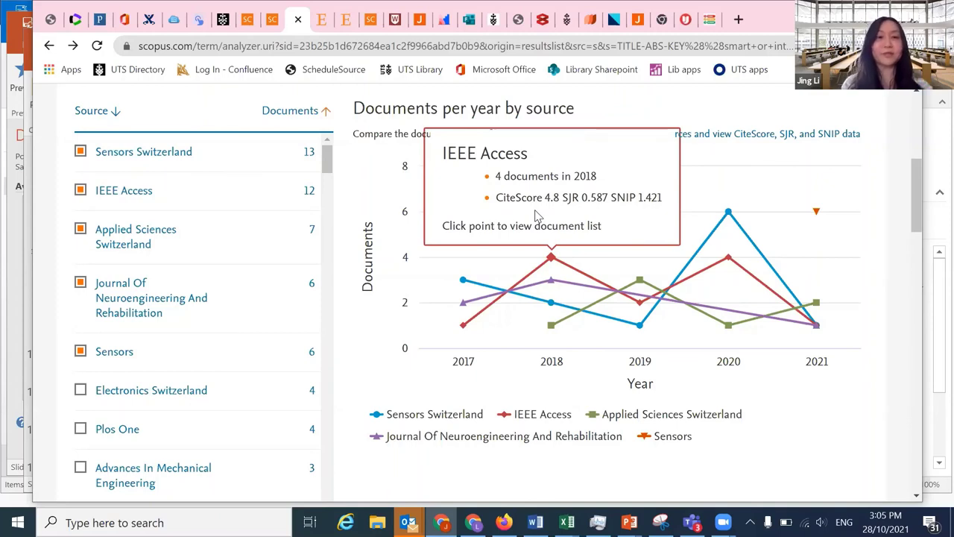
Step: Switch to Western Sydney University's Journal Finder and read its guide and notes on field of research codes
click(401, 25)
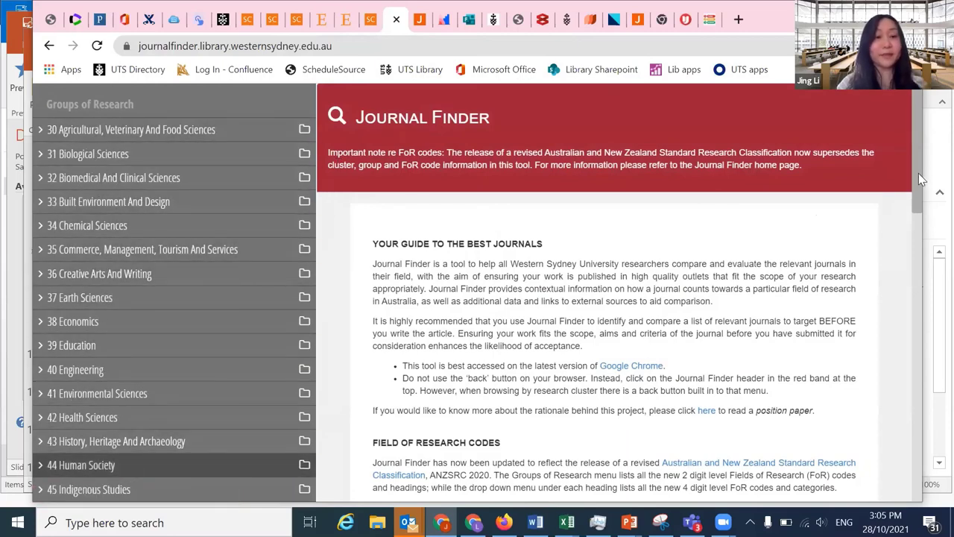
scroll(344, 281, down, 1)
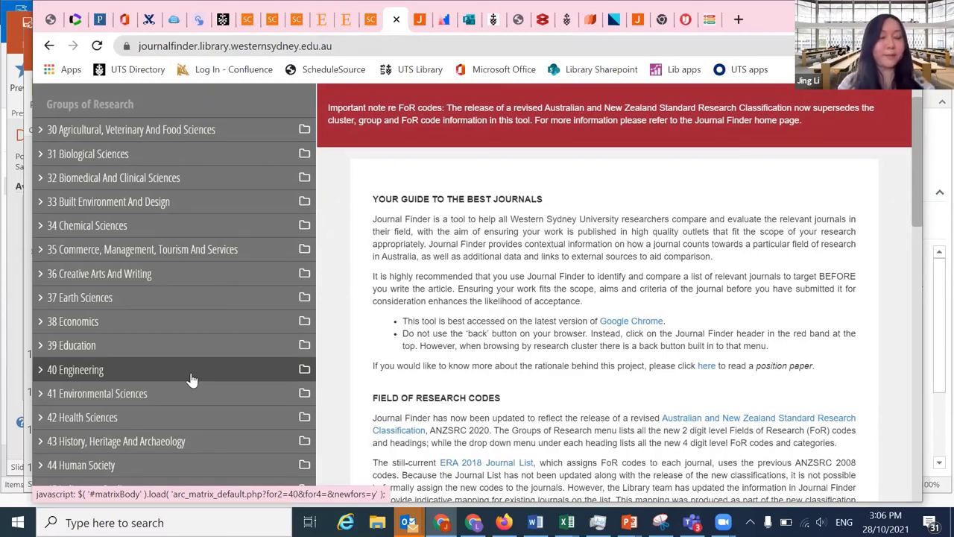
scroll(721, 220, down, 2)
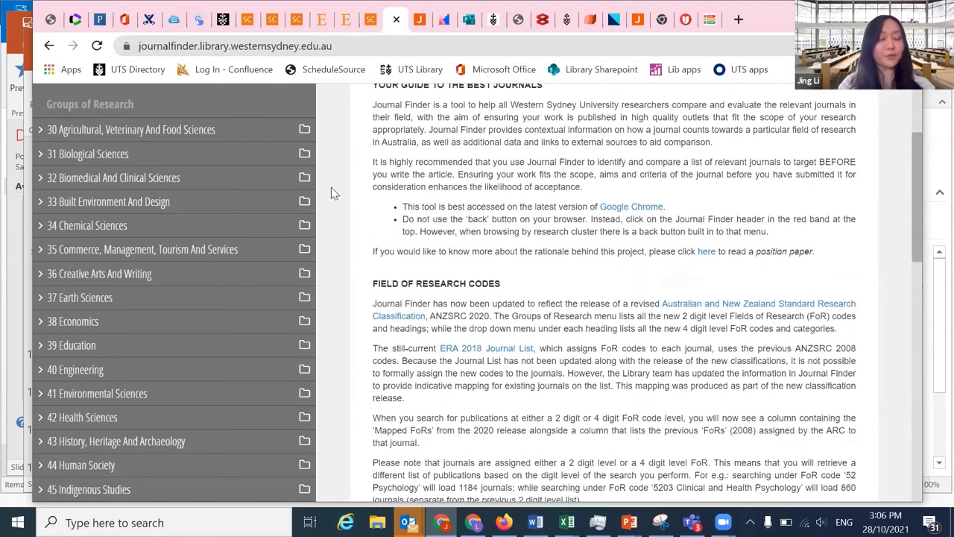
Step: Under 45 Indigenous Studies, request the publication list for 4501 Aboriginal and Torres Strait Islander culture, language and history in a maximized window
click(41, 497)
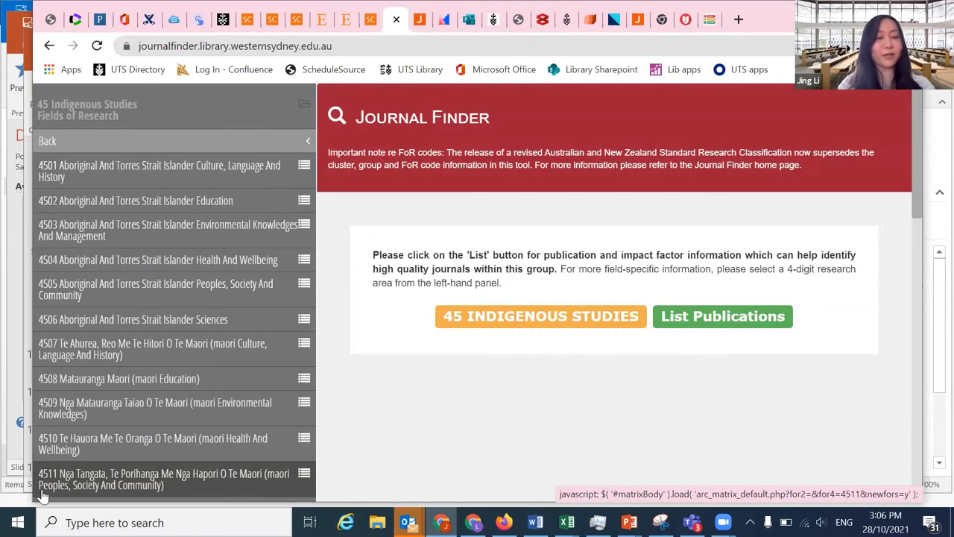
click(86, 172)
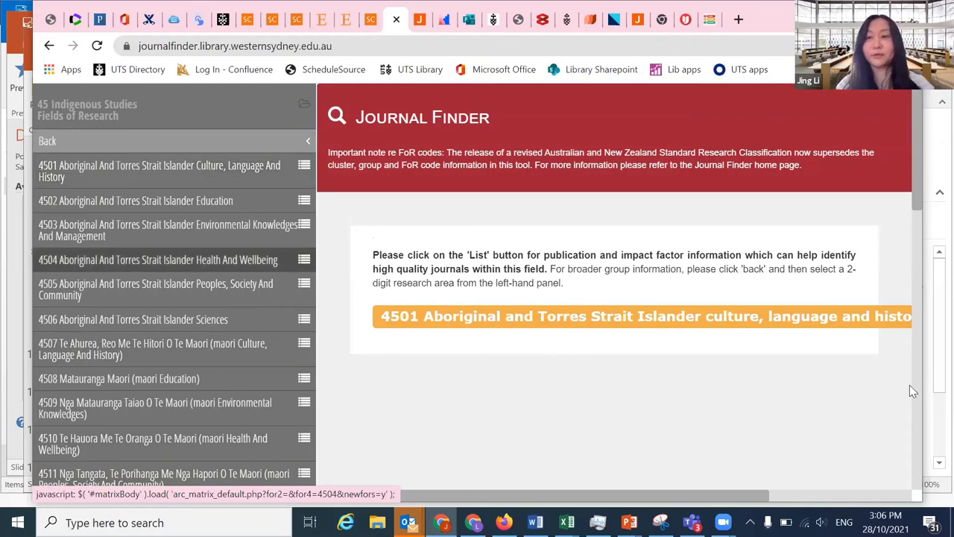
double_click(763, 20)
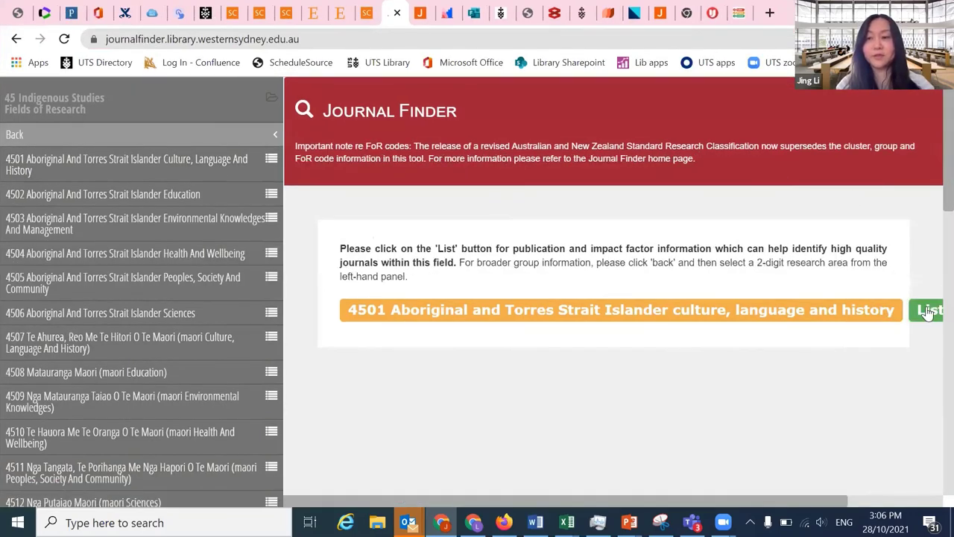
click(928, 313)
scroll(931, 164, down, 1)
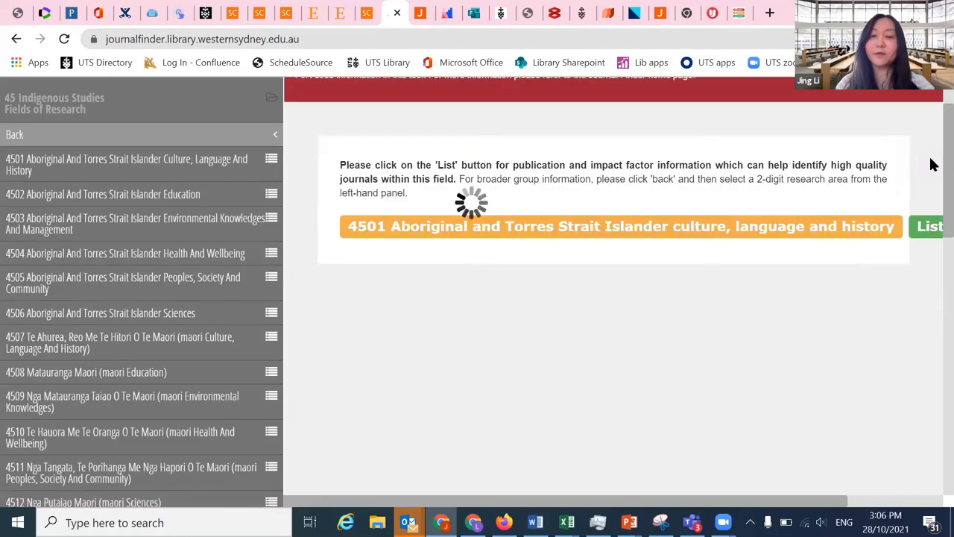
scroll(930, 164, down, 1)
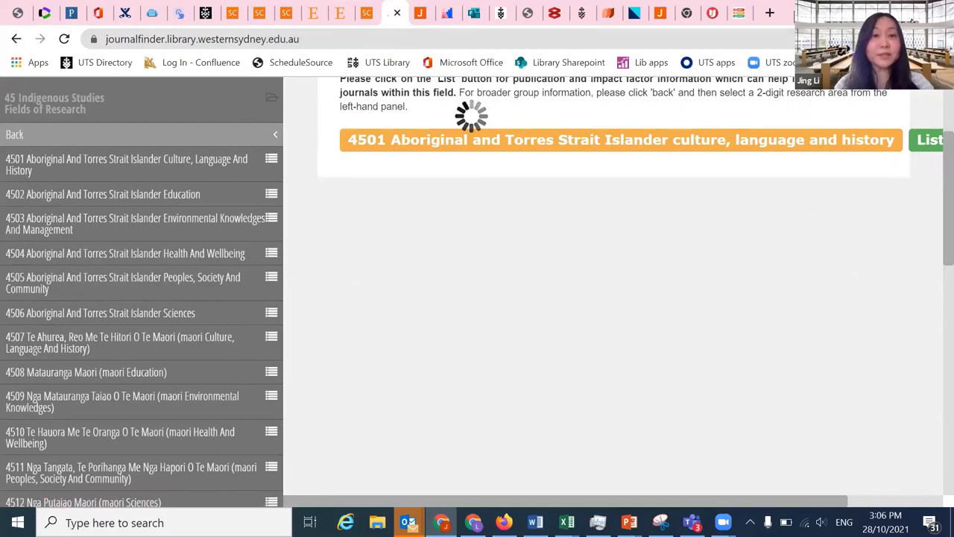
Step: Restore the browser window from full size, widen it and reposition it so the whole research field list is in view
double_click(775, 15)
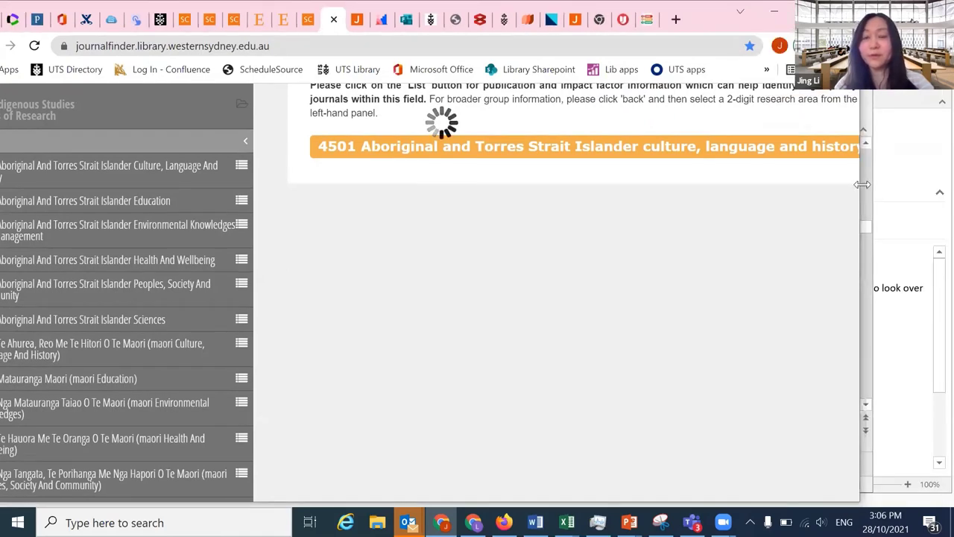
drag(862, 184, 927, 186)
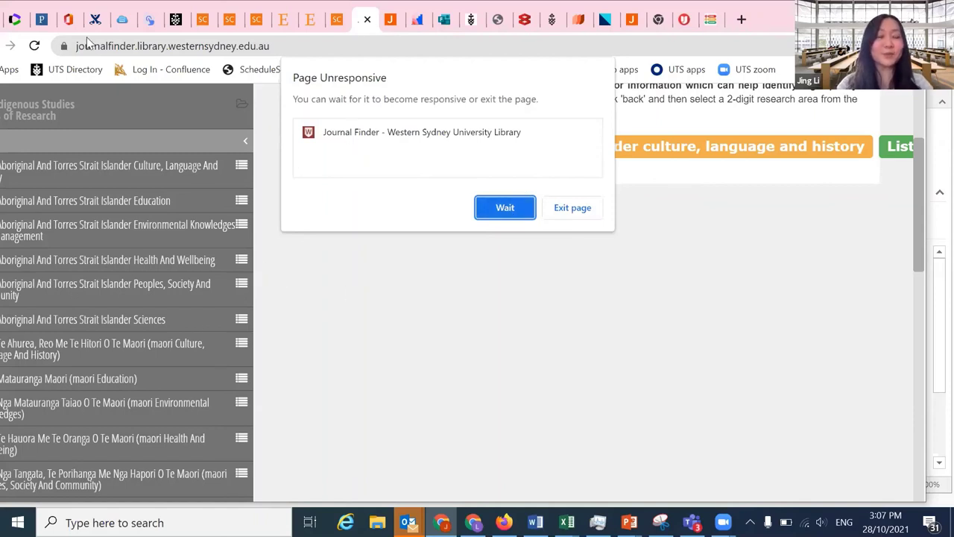
drag(196, 7, 252, 7)
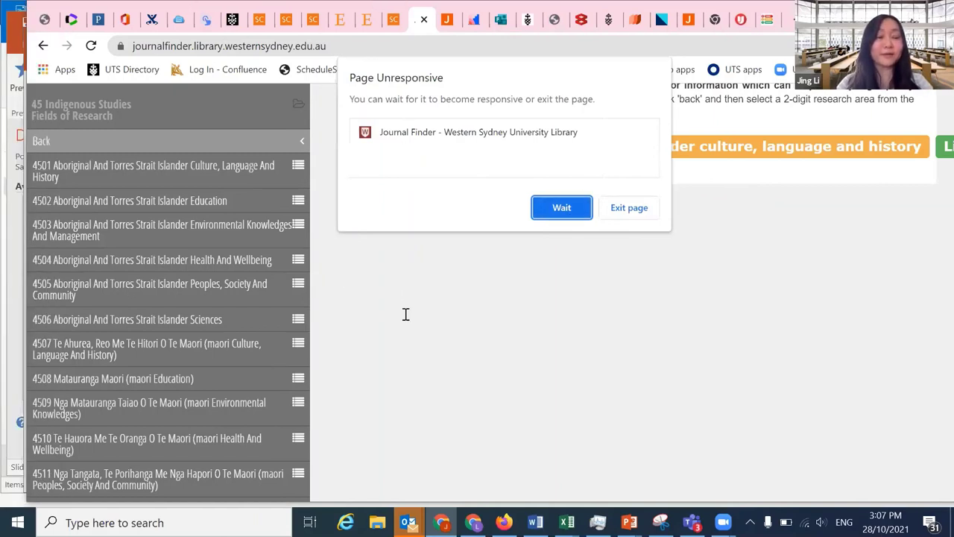